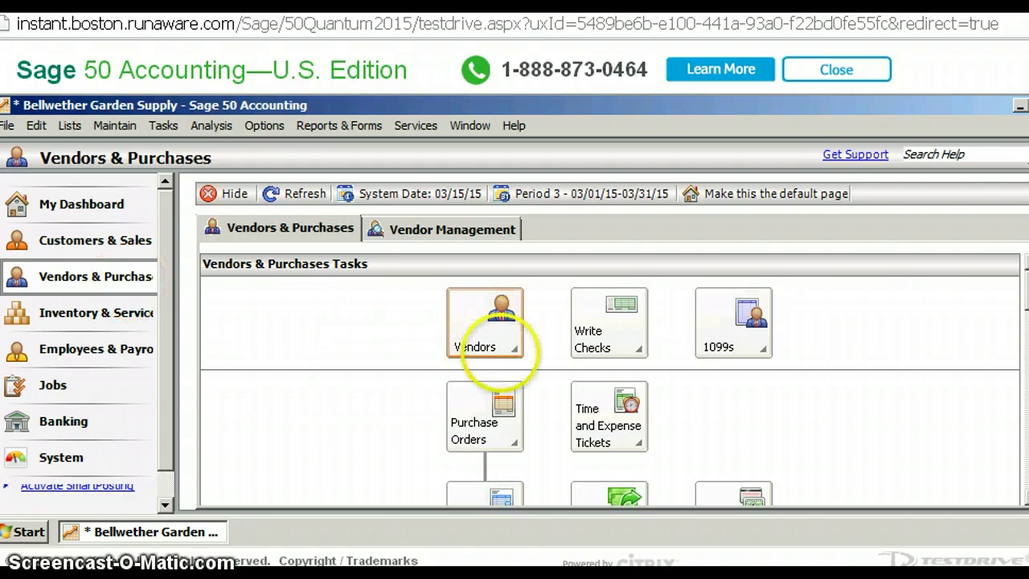
# Step: Start a new vendor record with an ID beginning AL, then fill in the contact and account number
pyautogui.click(490, 342)
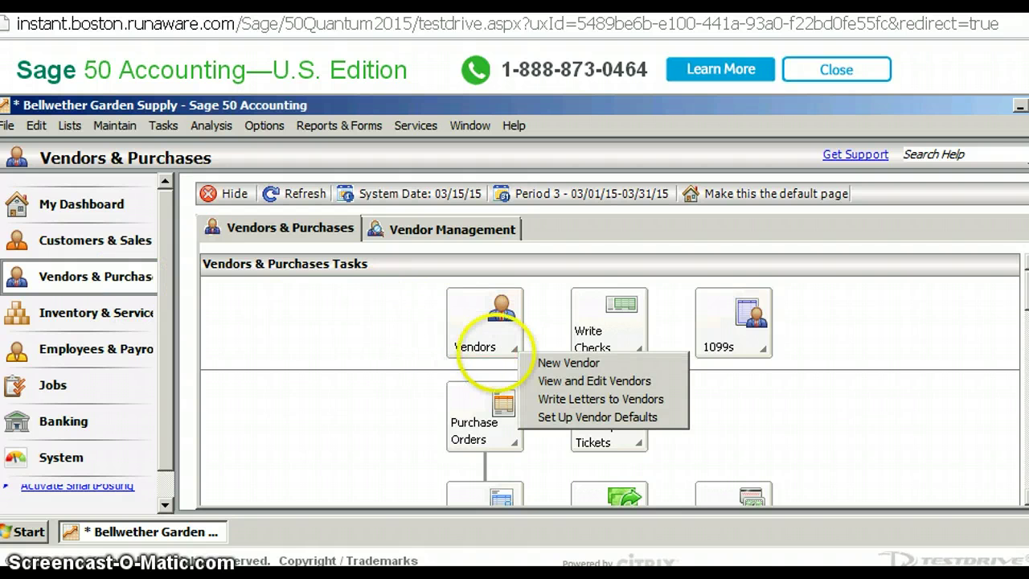
pyautogui.click(377, 309)
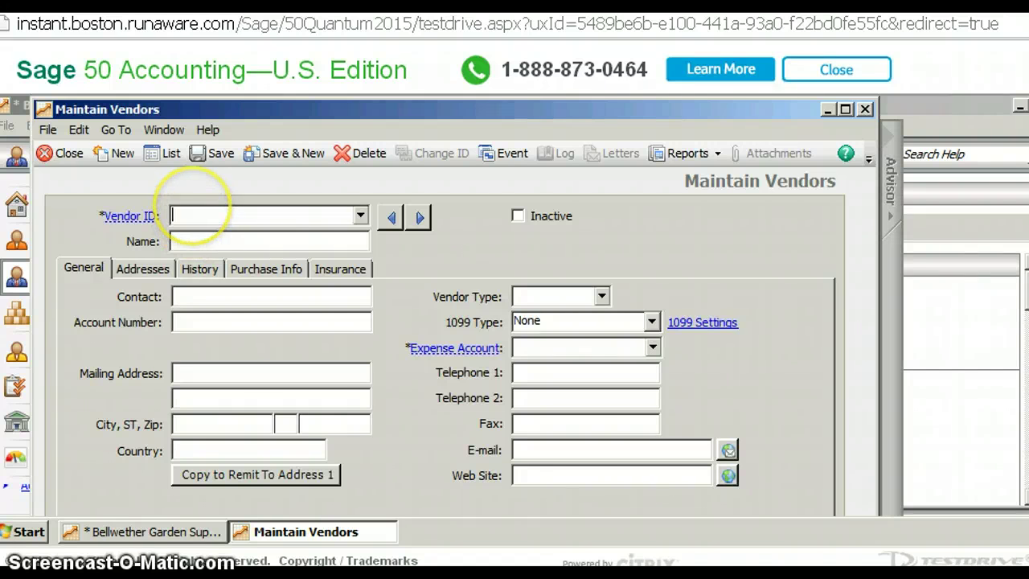
pyautogui.write('A')
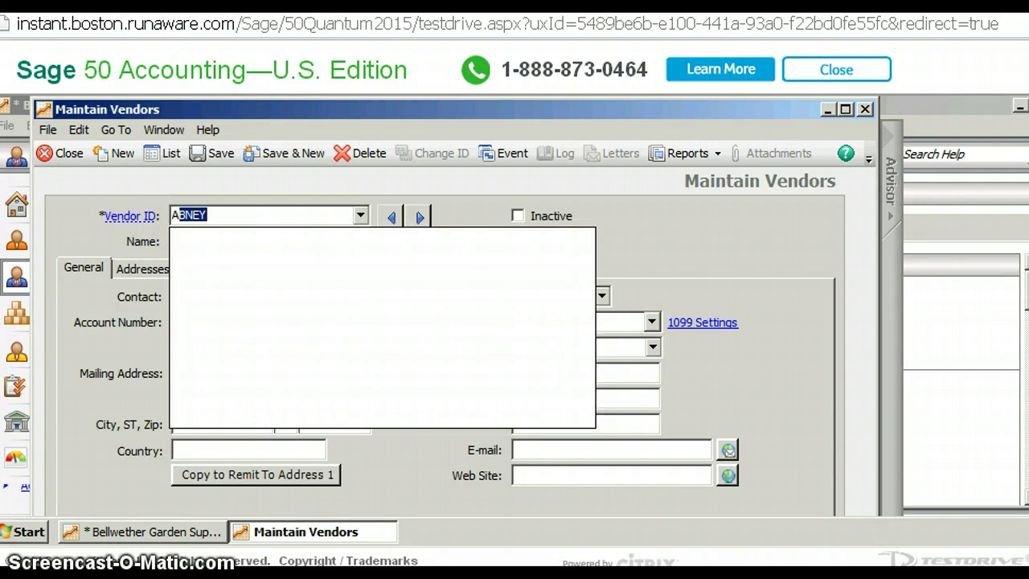
pyautogui.write('LEXR')
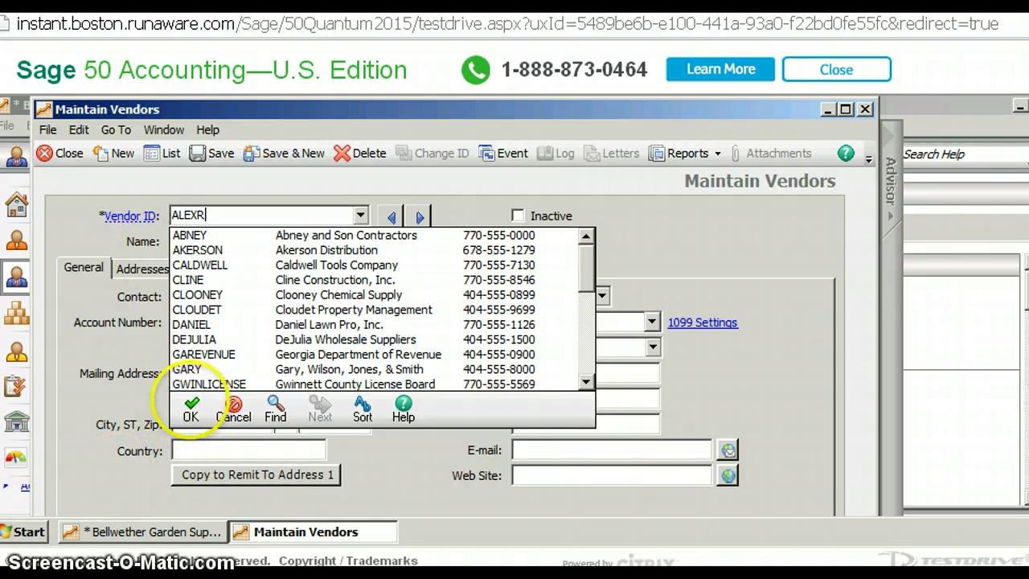
pyautogui.click(191, 410)
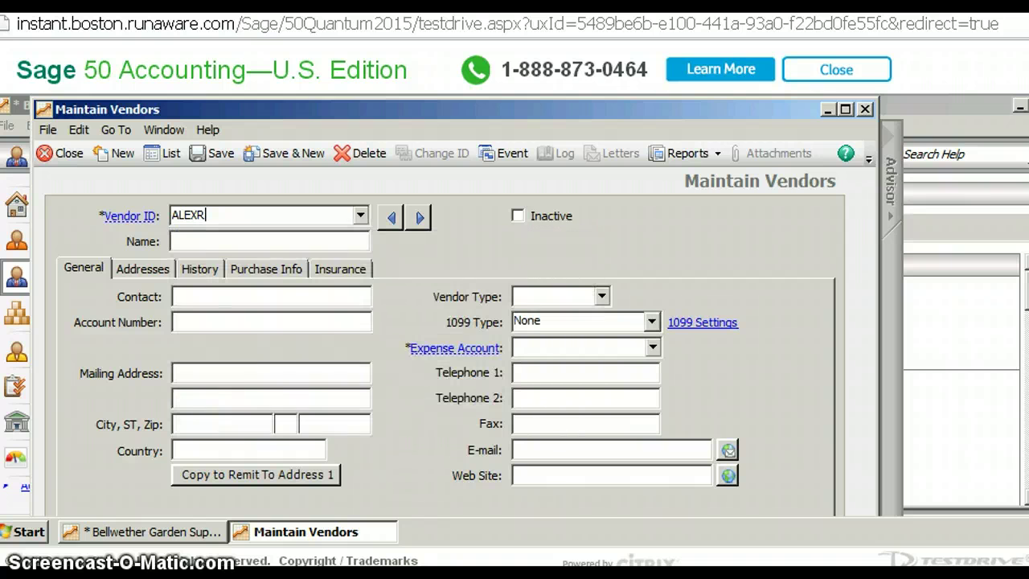
pyautogui.click(218, 295)
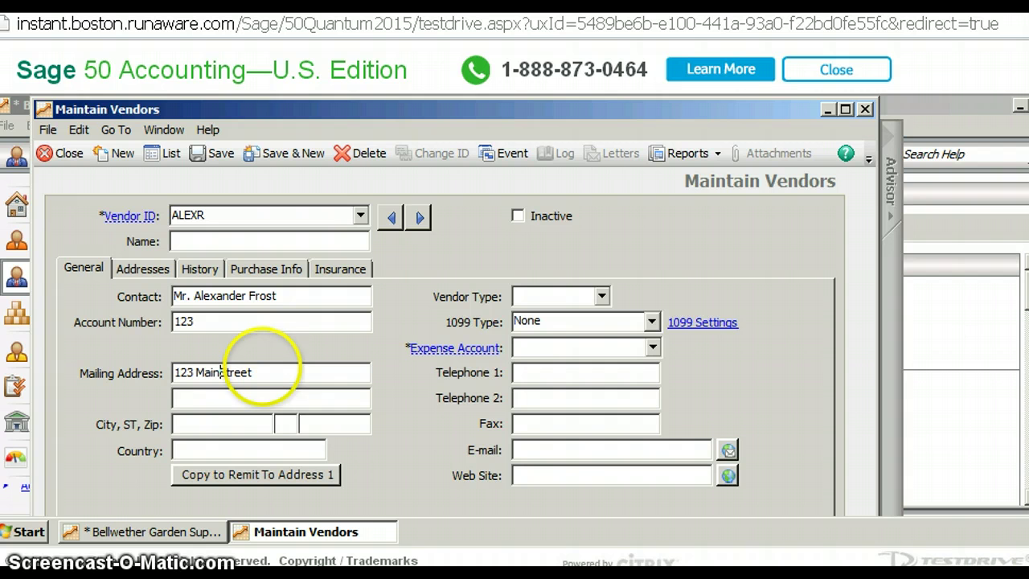
# Step: Complete the mailing address with city San Diego, state CA, the zip code and country USA
pyautogui.click(221, 372)
pyautogui.click(215, 423)
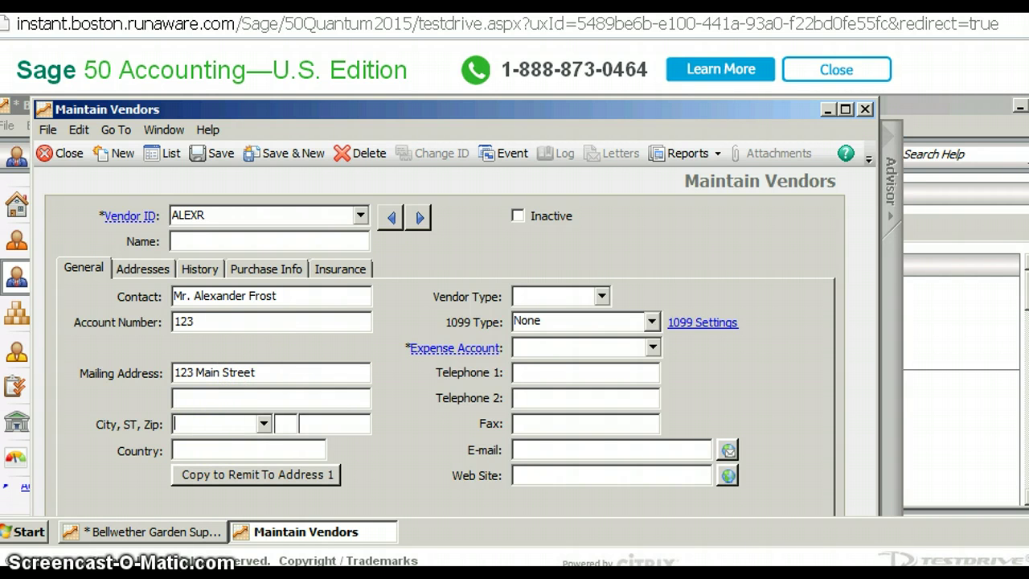
pyautogui.write('San')
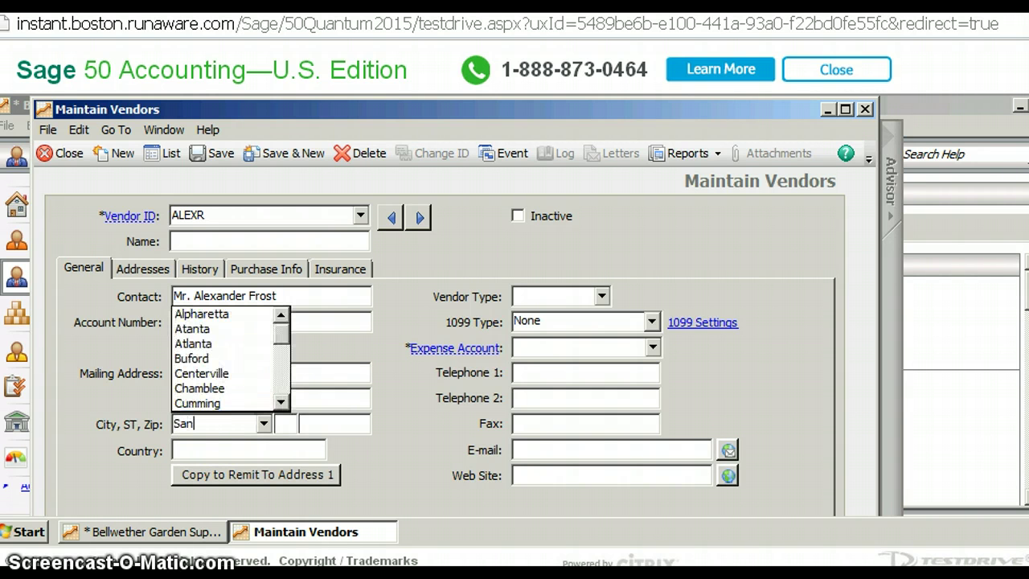
pyautogui.write(' Diego')
pyautogui.press('Tab')
pyautogui.write('CA')
pyautogui.press('Tab')
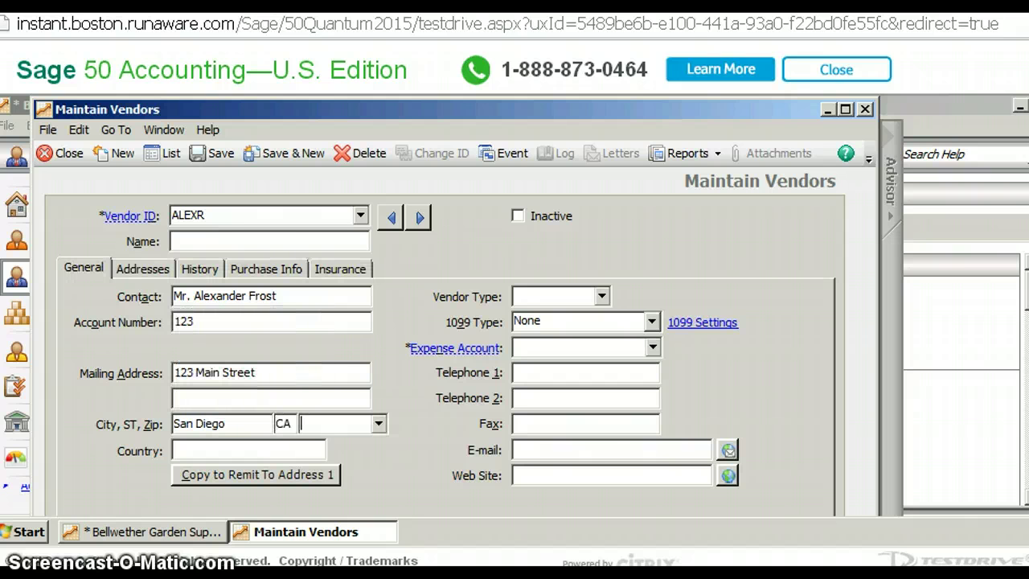
pyautogui.write('90102')
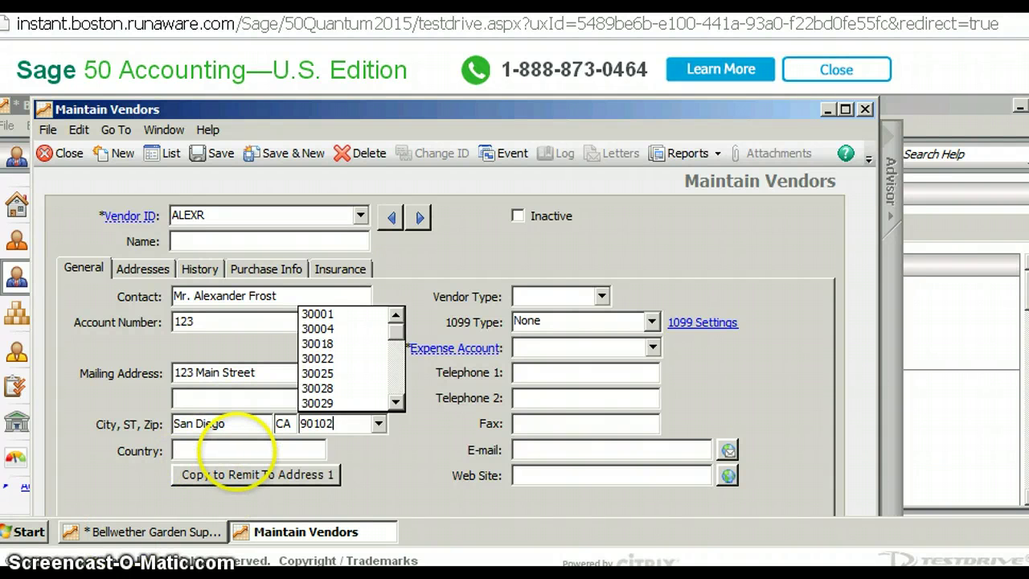
pyautogui.click(236, 451)
pyautogui.write('USA')
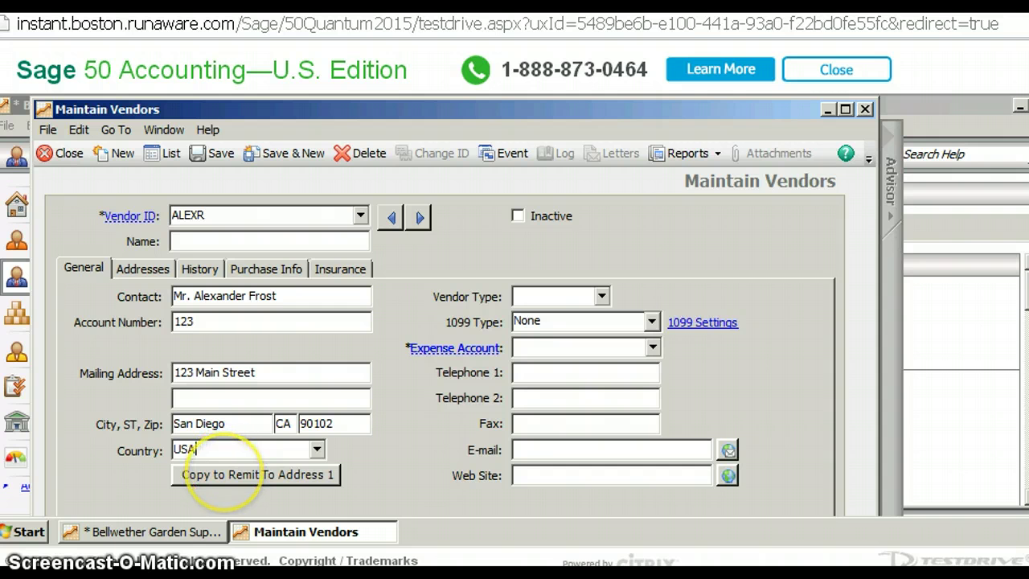
# Step: Copy the mailing address as remit-to, set vendor type CONST and expense account 57300-MI
pyautogui.click(223, 474)
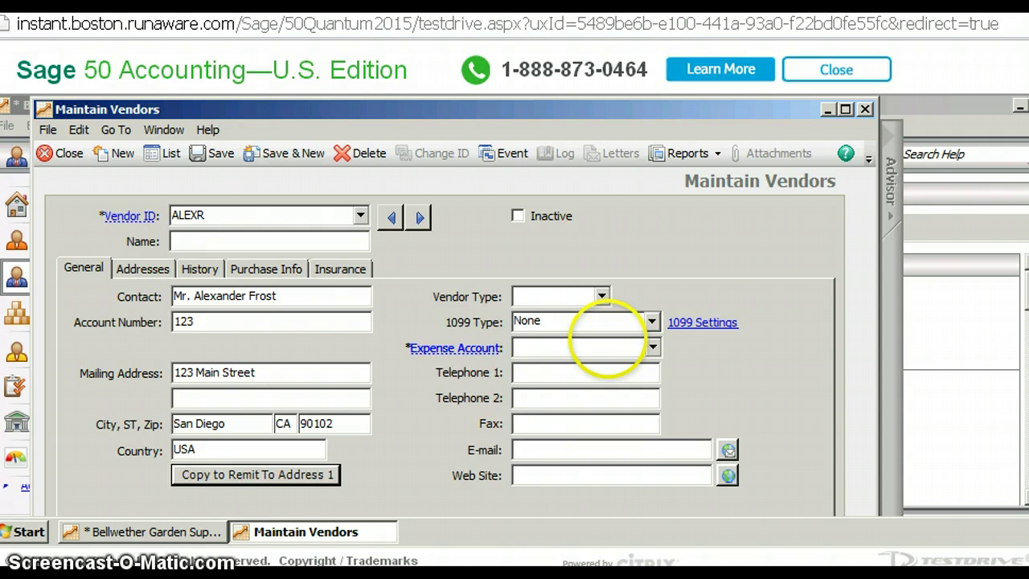
pyautogui.click(605, 347)
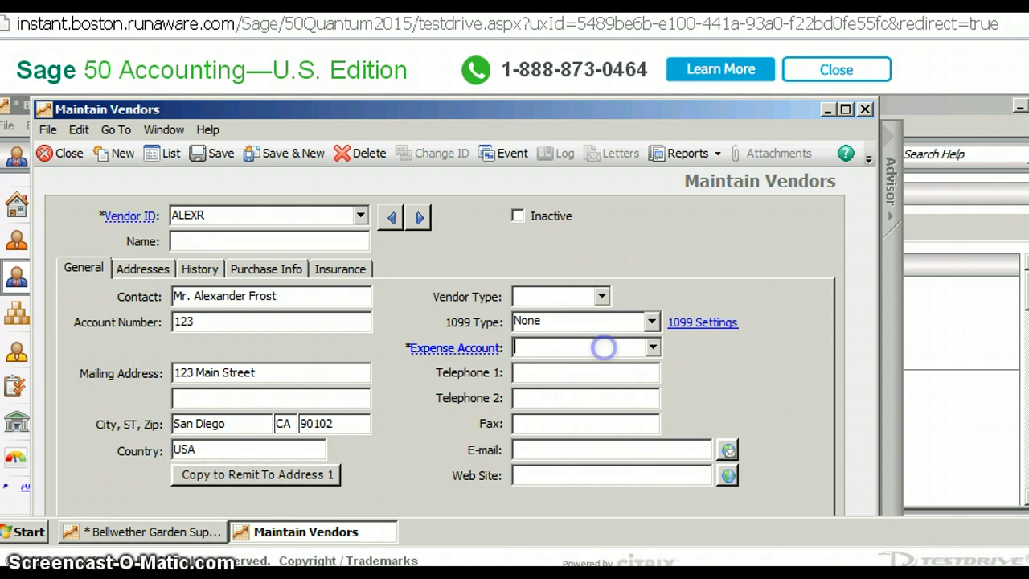
pyautogui.click(601, 295)
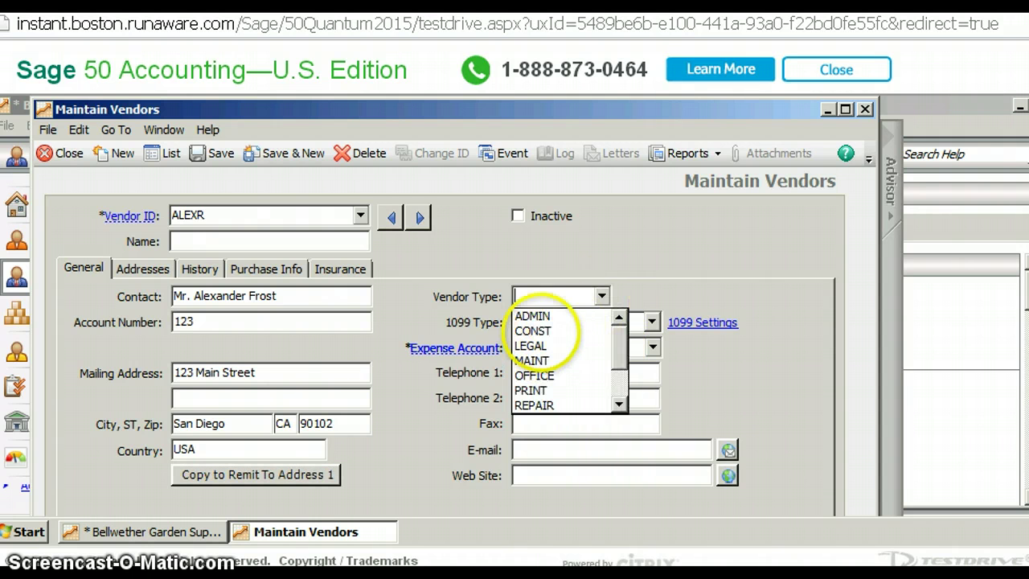
pyautogui.click(535, 331)
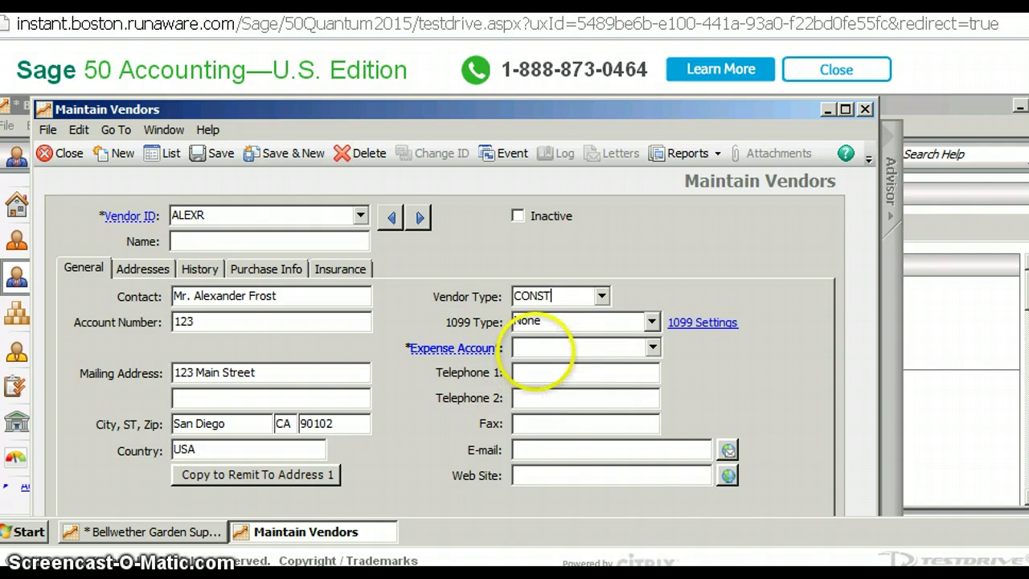
pyautogui.click(535, 349)
pyautogui.write('57000-00')
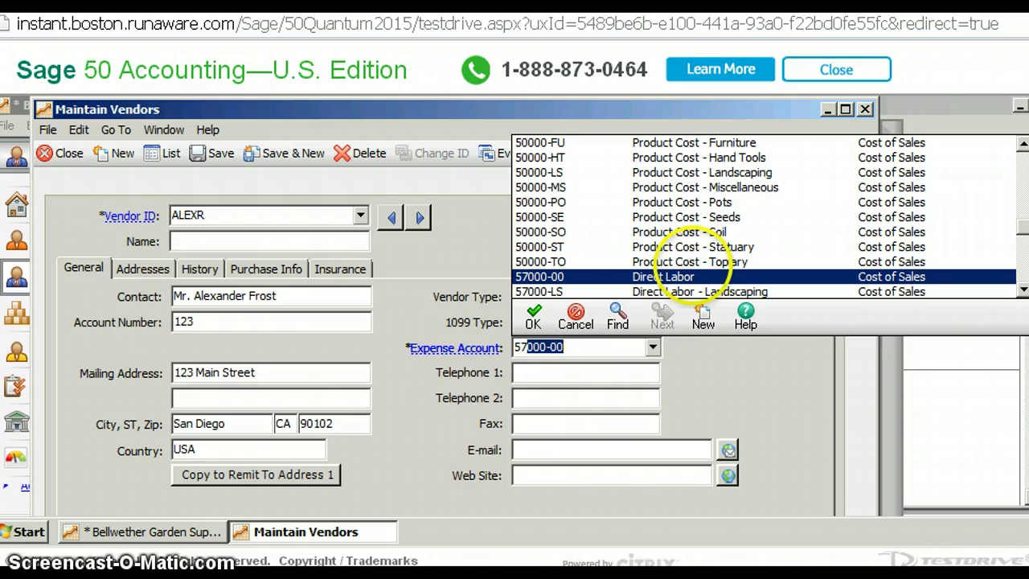
pyautogui.scroll(-4, 684, 265)
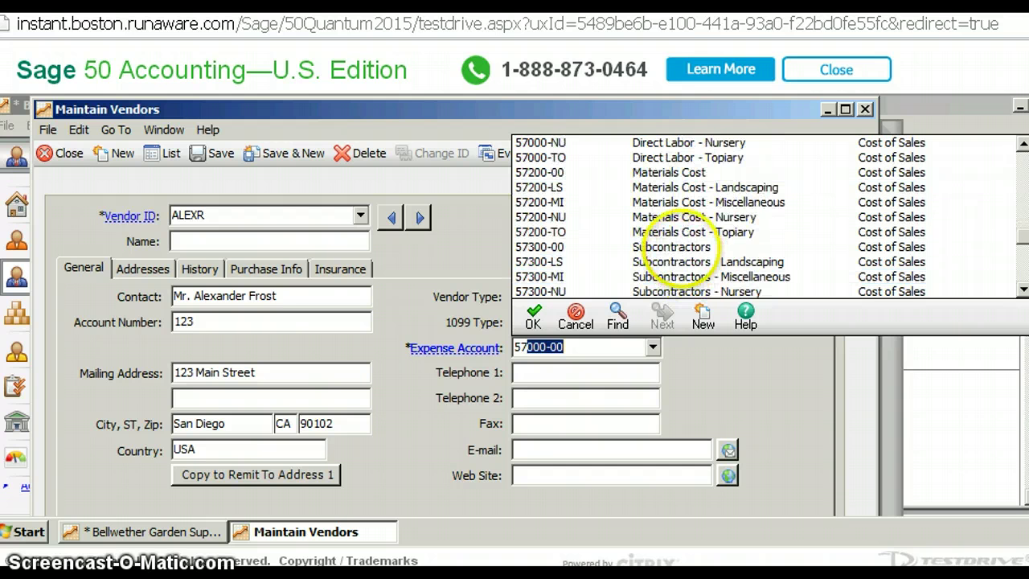
pyautogui.scroll(-1, 680, 249)
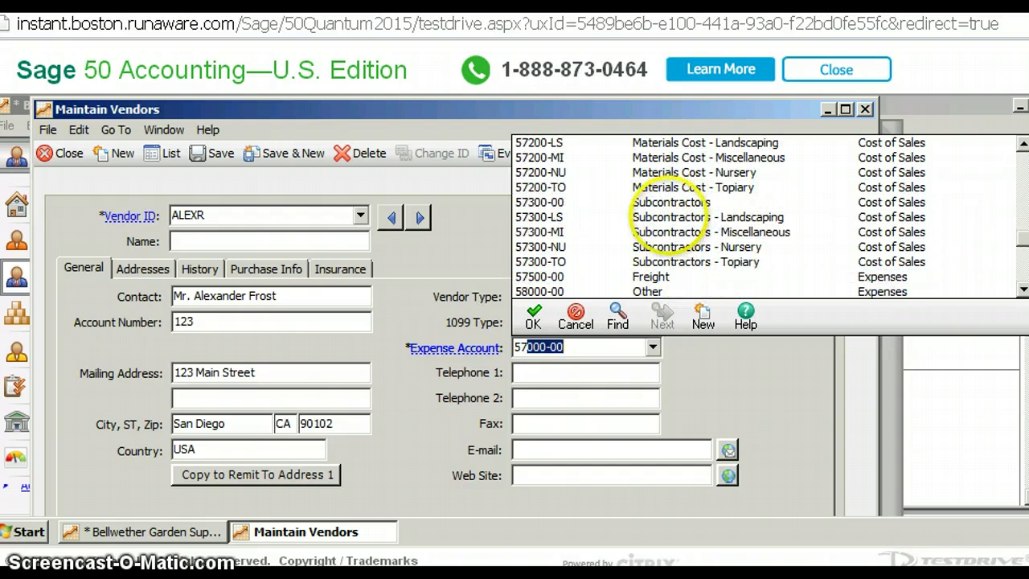
pyautogui.doubleClick(653, 231)
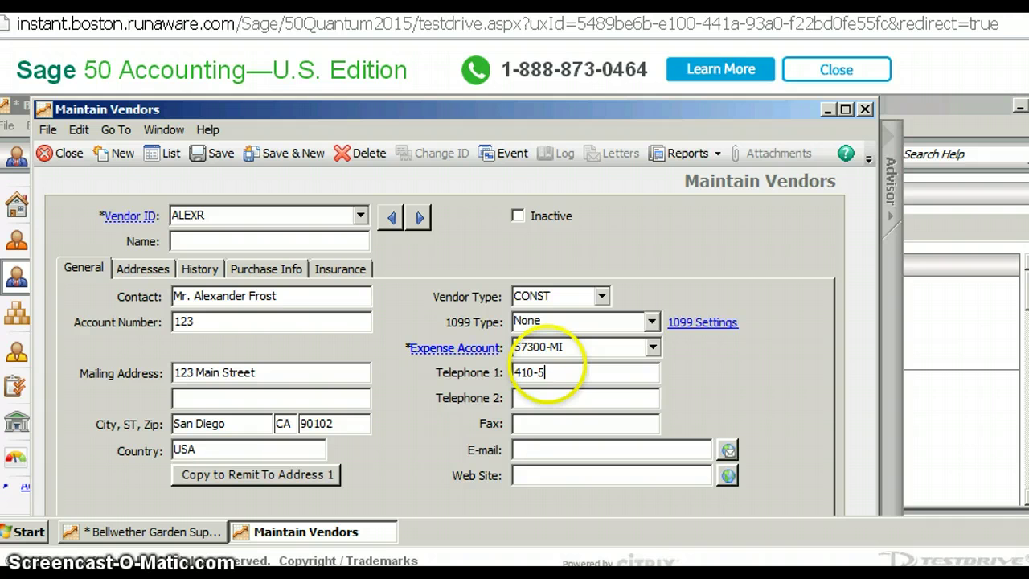
# Step: Enter the vendor's Telephone 1 number and begin the fax number
pyautogui.click(547, 367)
pyautogui.write('410-555-1213')
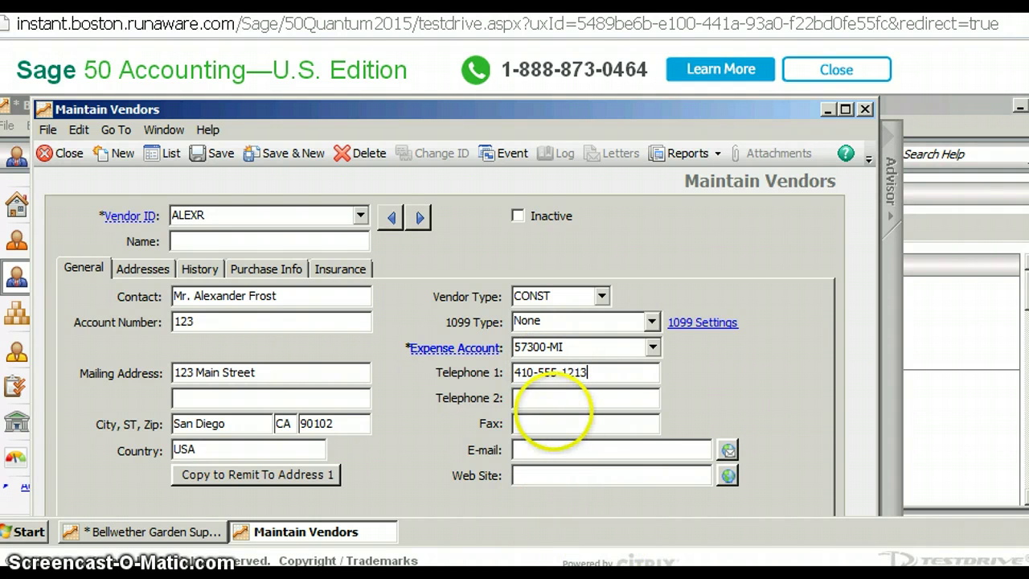
pyautogui.click(553, 416)
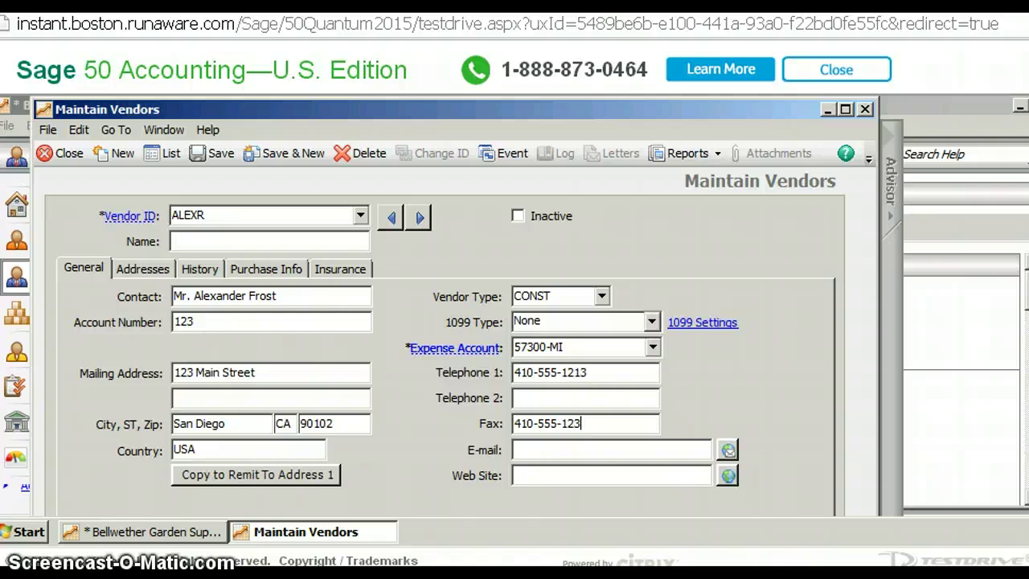
pyautogui.click(534, 450)
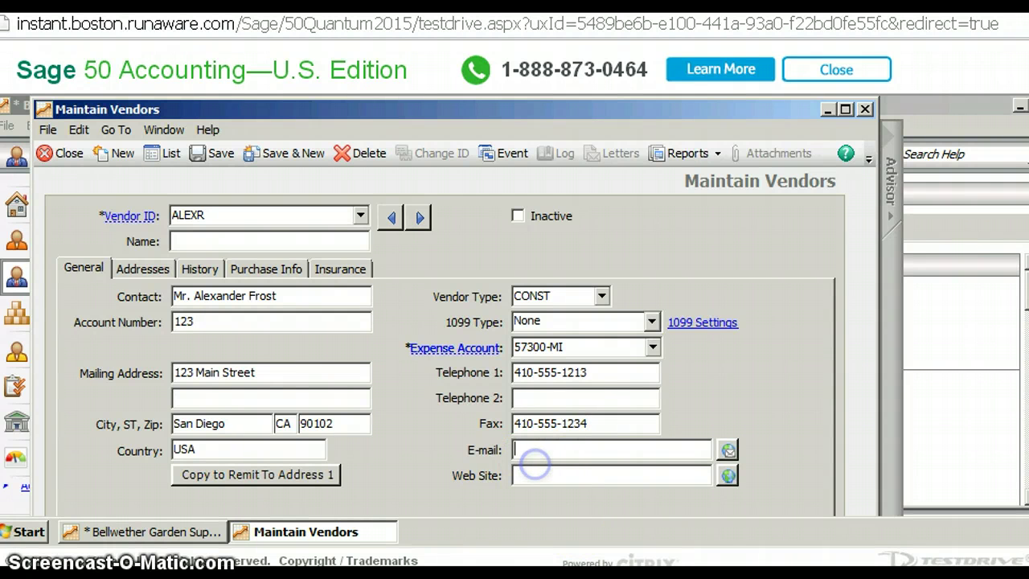
pyautogui.click(533, 479)
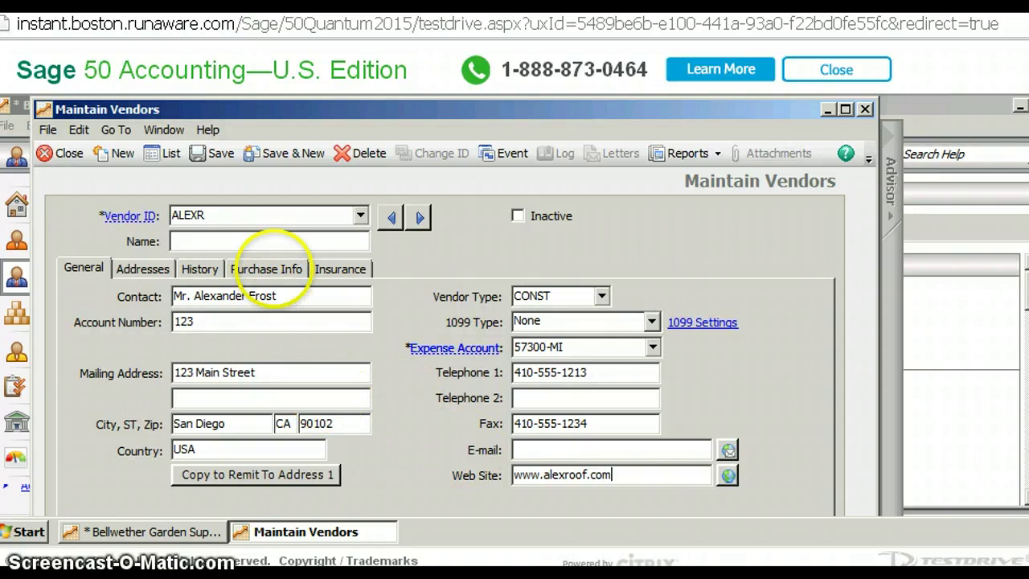
pyautogui.click(252, 238)
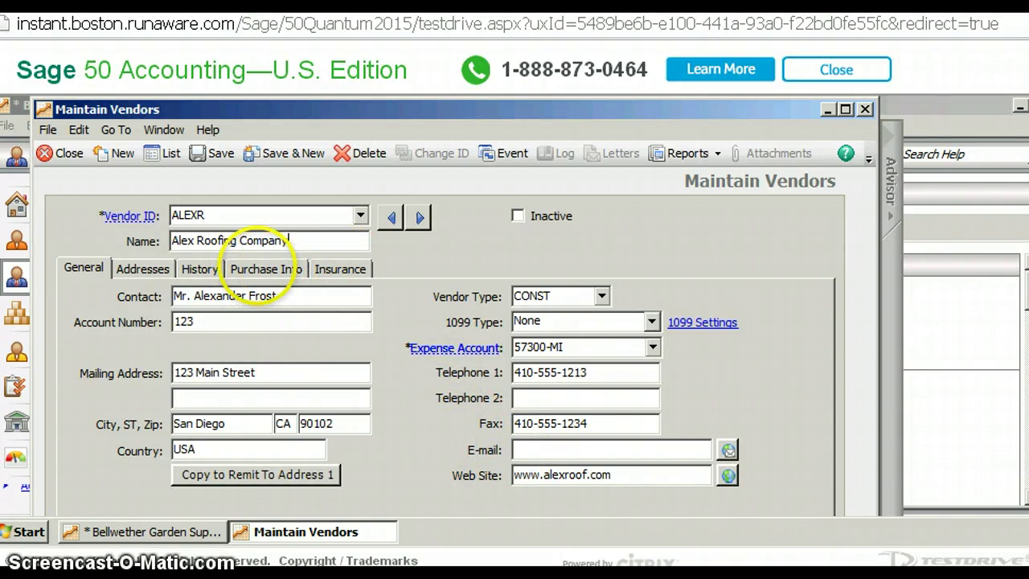
# Step: Check Alex Roofing Company's Purchase Info defaults, leaving default terms, and save the vendor record
pyautogui.click(259, 268)
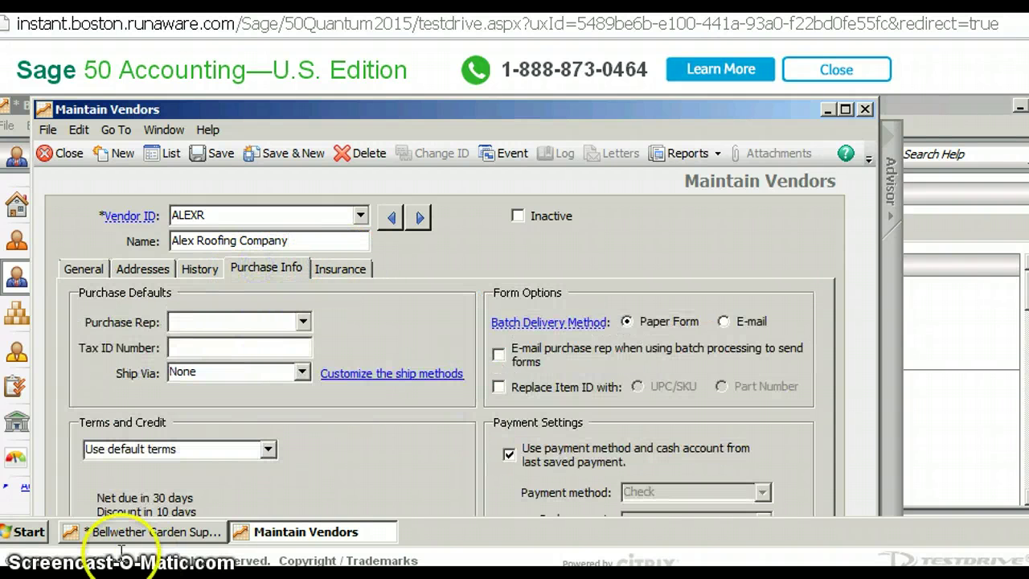
pyautogui.moveTo(120, 531)
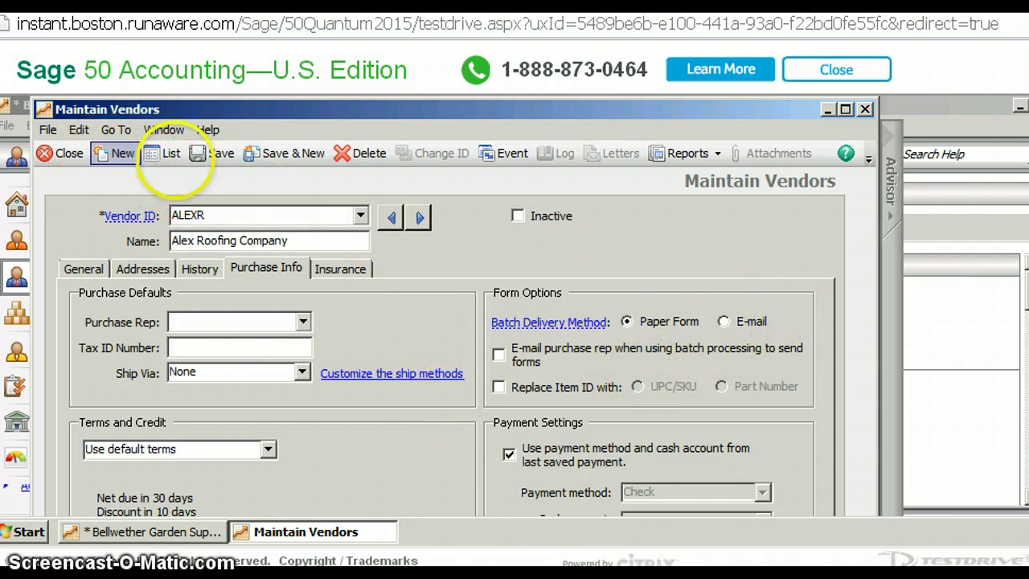
pyautogui.click(216, 152)
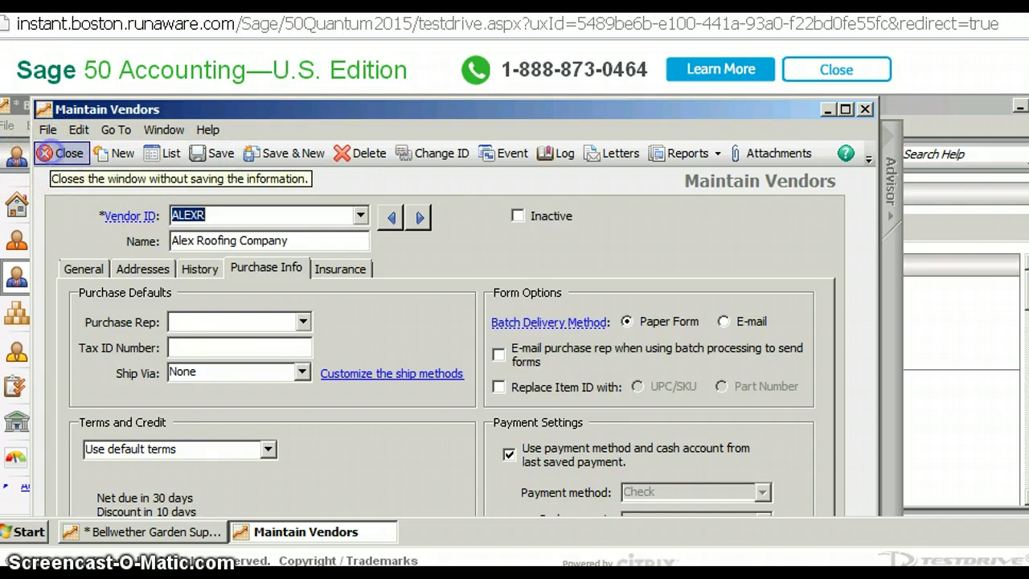
# Step: Close Maintain Vendors and scroll the Vendors & Purchases tasks down to Enter Bills
pyautogui.click(60, 153)
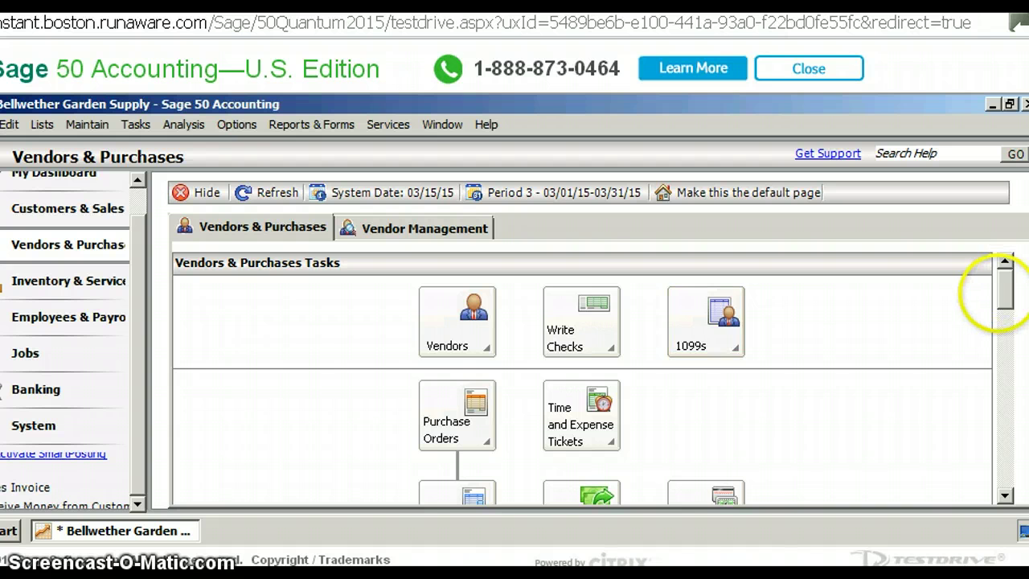
pyautogui.moveTo(1004, 294); pyautogui.dragTo(999, 316)
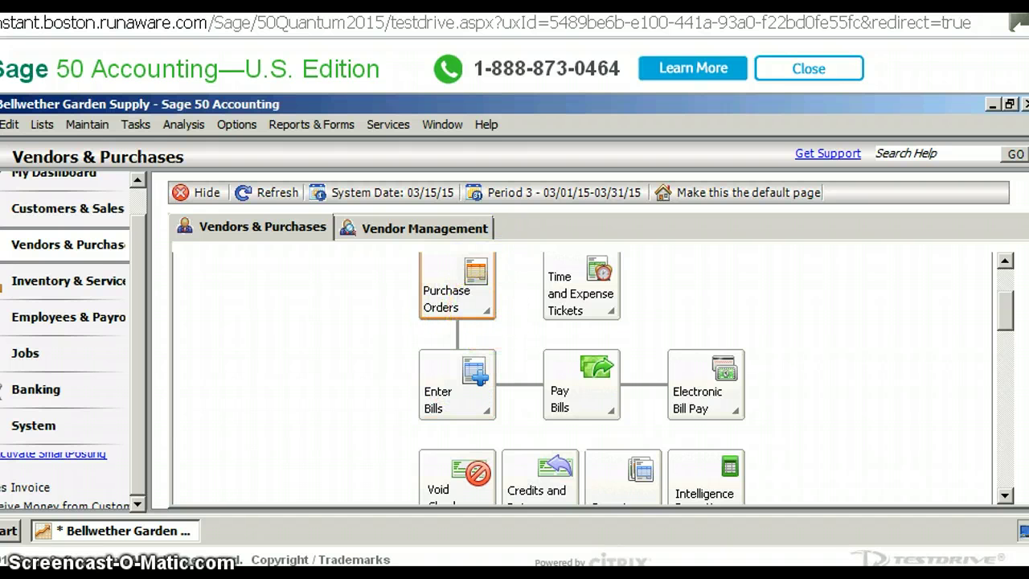
# Step: Begin a new purchase order for vendor ALEXR, Alex Roofing Company, auto-filling its address and terms
pyautogui.click(485, 313)
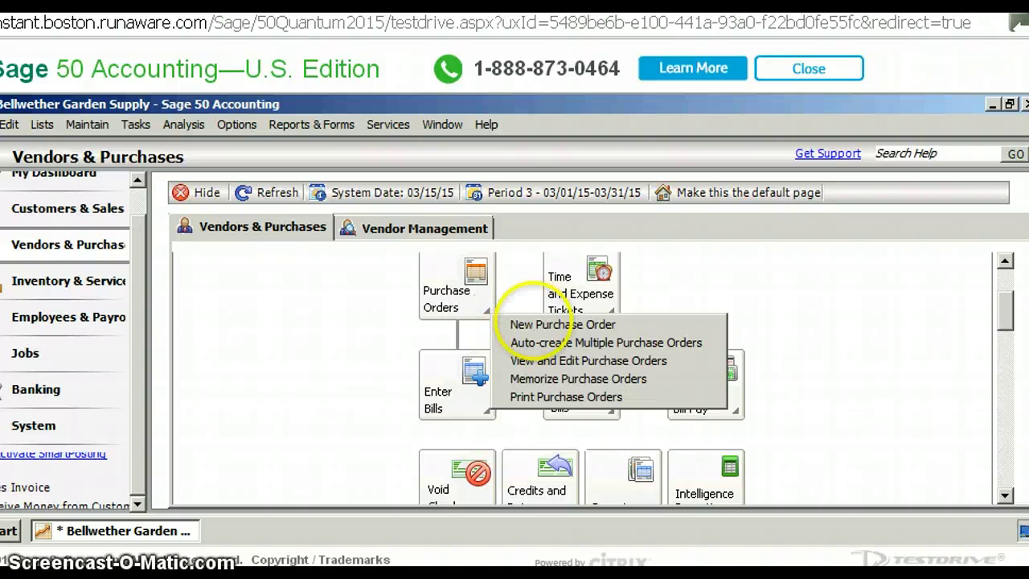
pyautogui.click(540, 325)
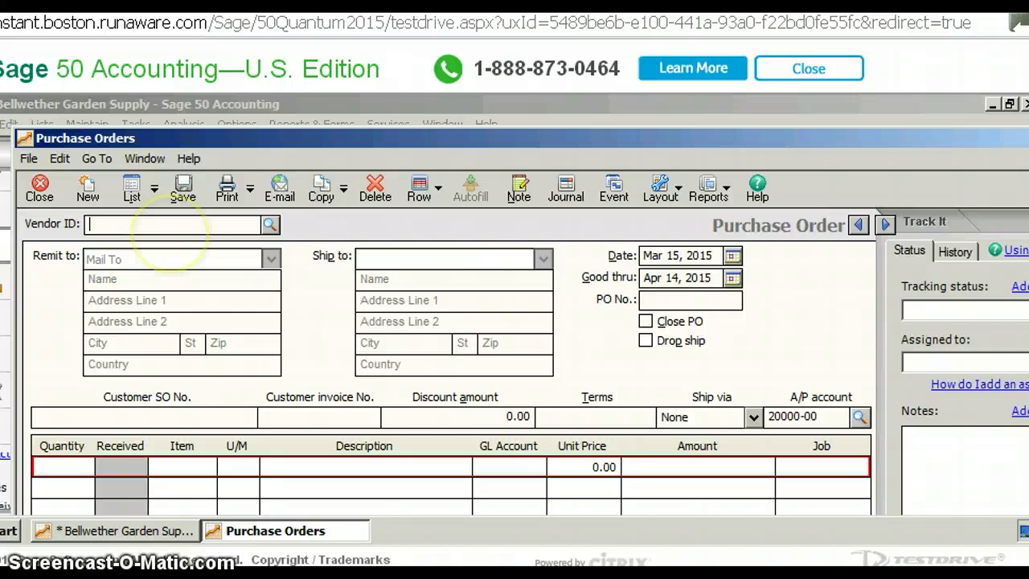
pyautogui.write('ALEXR')
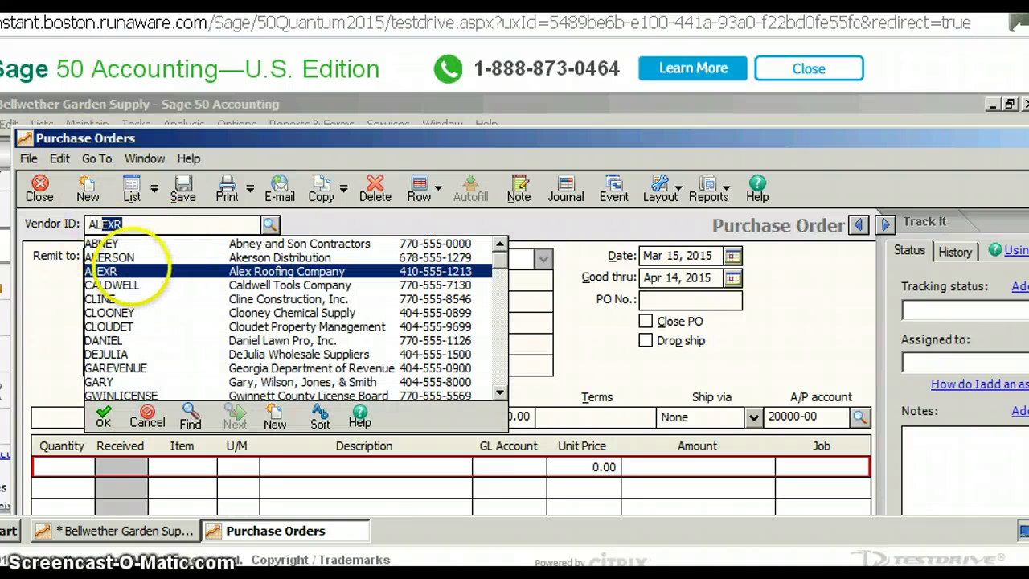
pyautogui.click(101, 417)
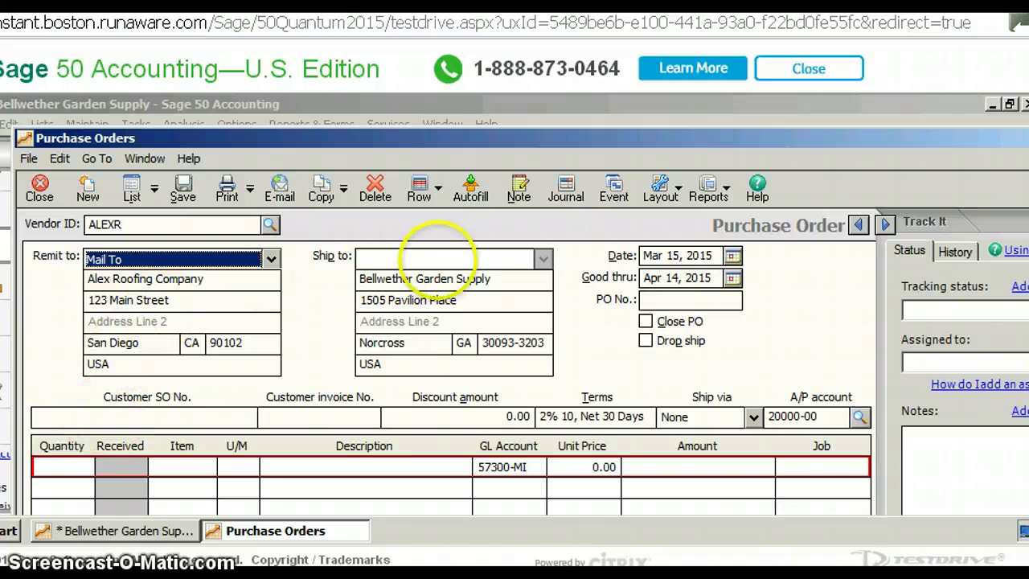
pyautogui.click(707, 256)
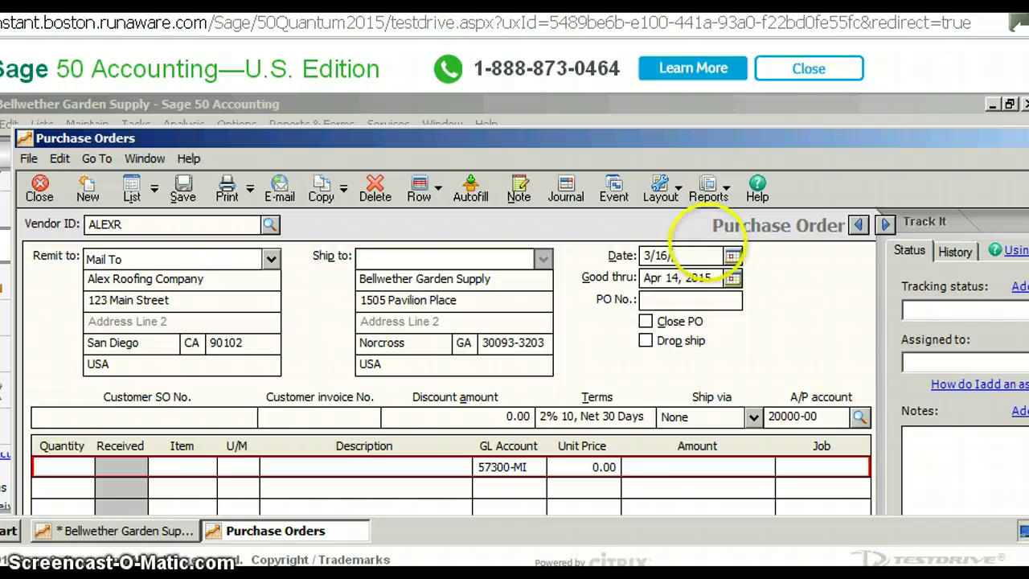
# Step: Date the PO 3/16/2015, number it 2015-123 and set the first line's quantity to 2
pyautogui.write('3/16/2015')
pyautogui.press('Tab')
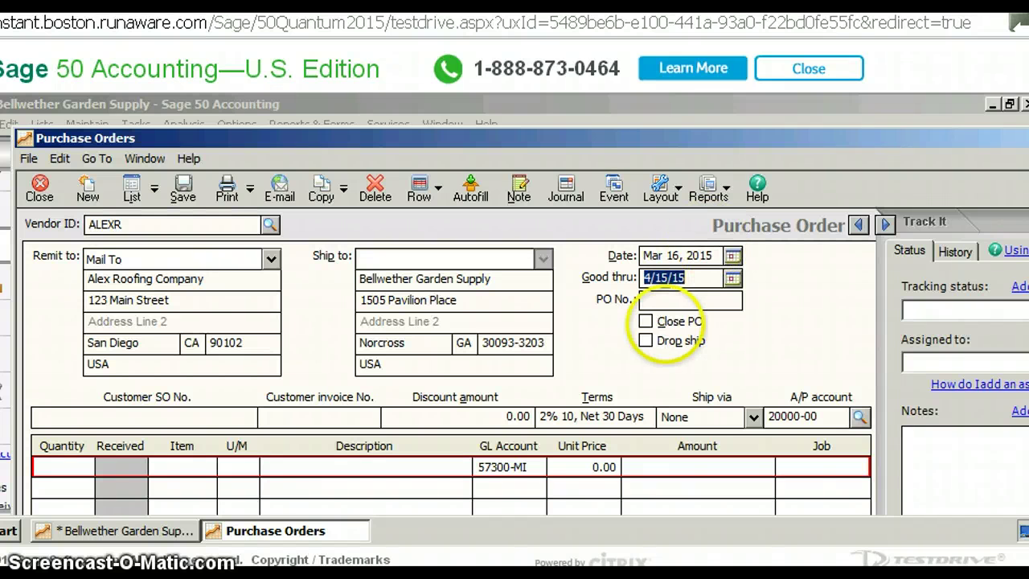
pyautogui.click(667, 300)
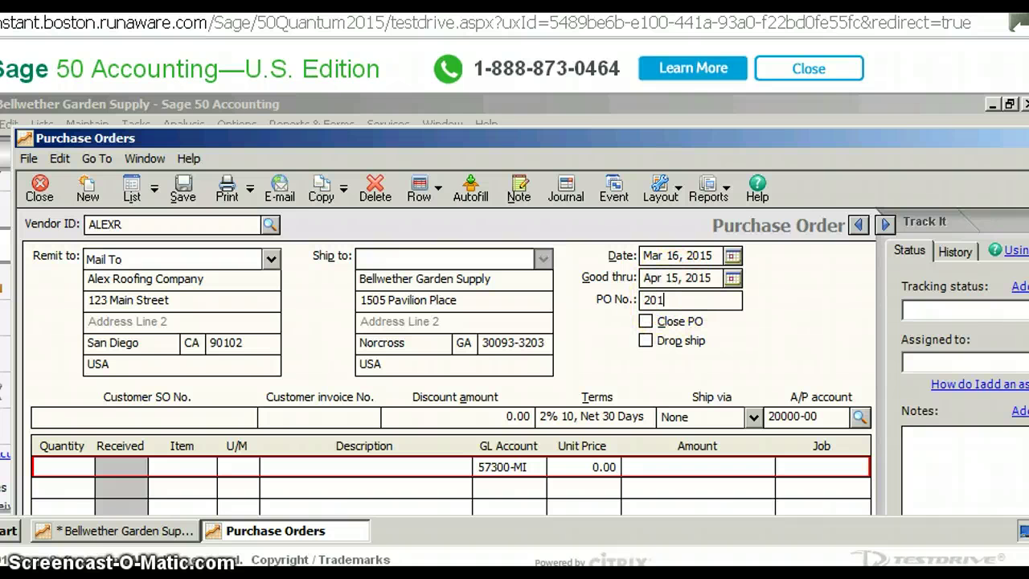
pyautogui.write('2015-1234')
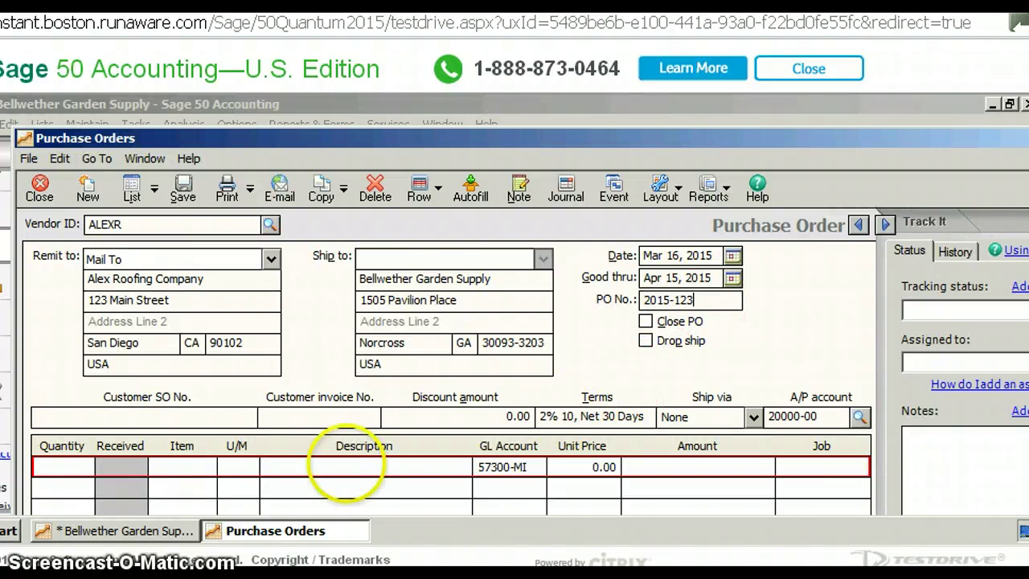
pyautogui.click(71, 466)
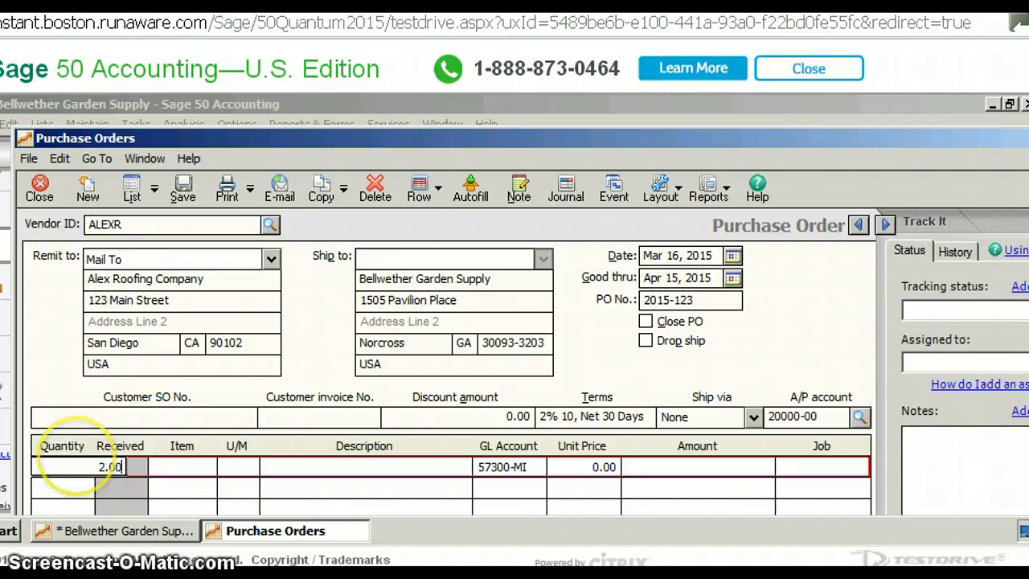
pyautogui.press('Tab')
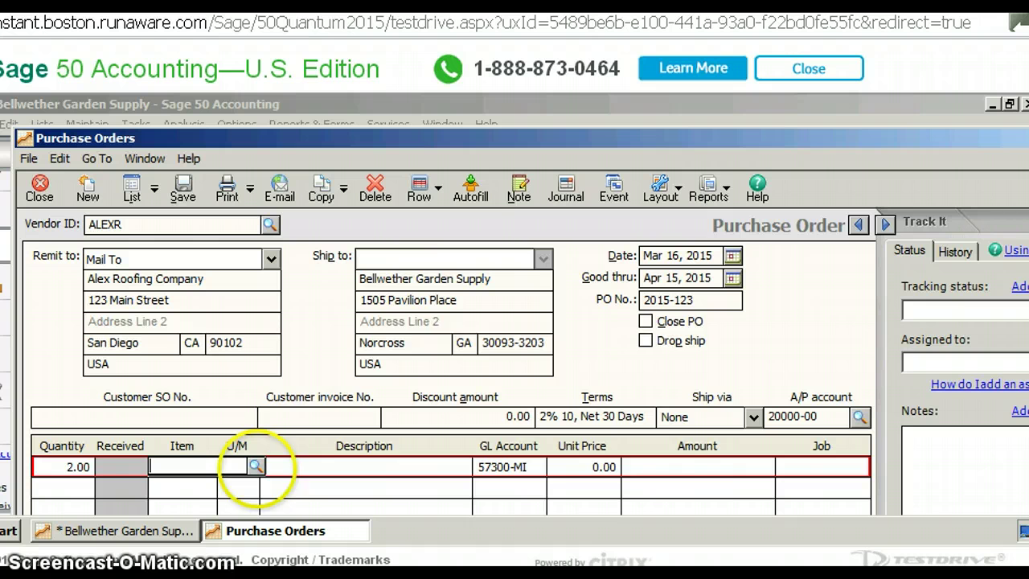
# Step: Browse the first line's item lookup list up to the AVRY bird feeder and birdhouse items
pyautogui.click(255, 466)
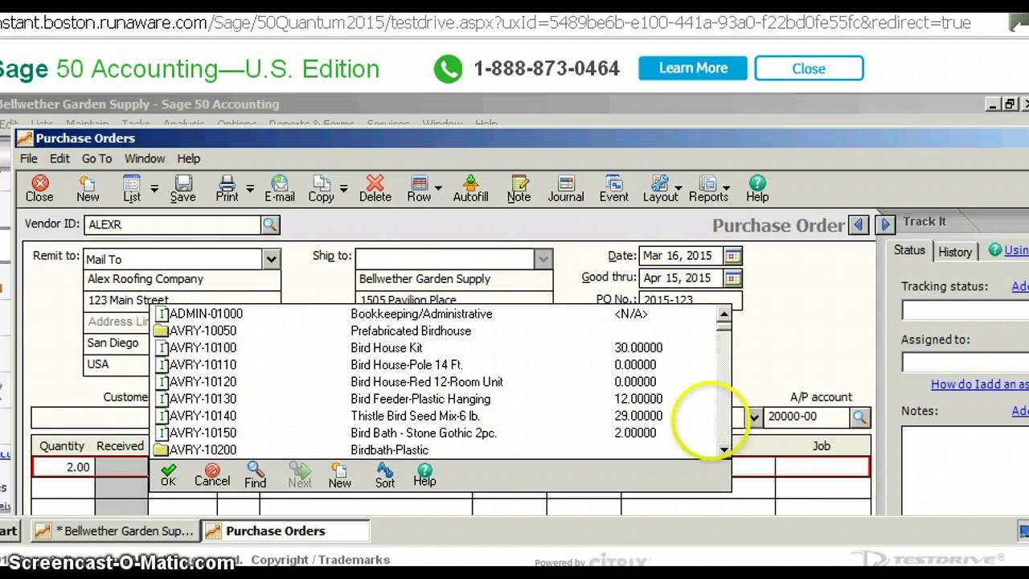
pyautogui.scroll(-6, 724, 431)
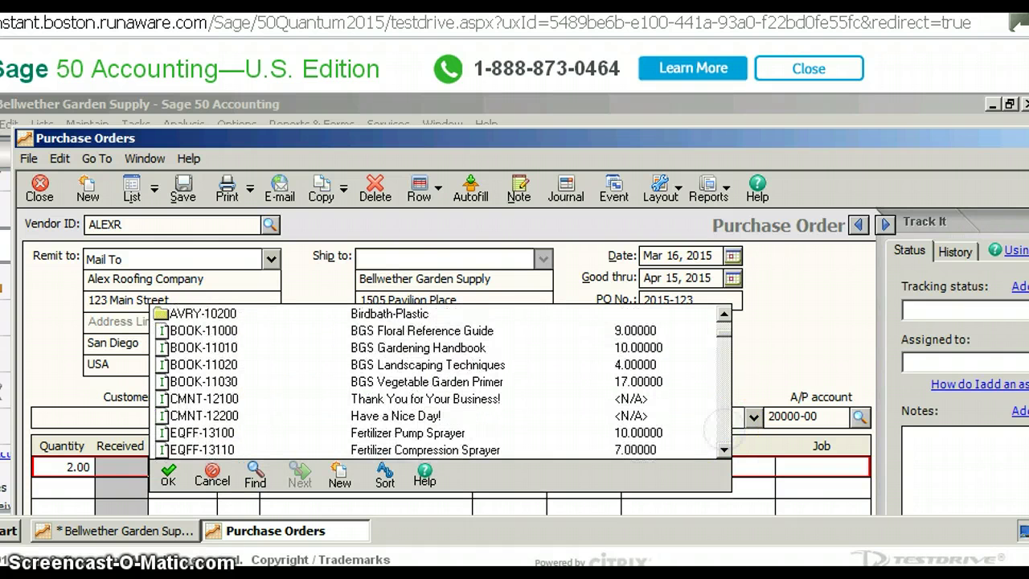
pyautogui.scroll(-6, 724, 430)
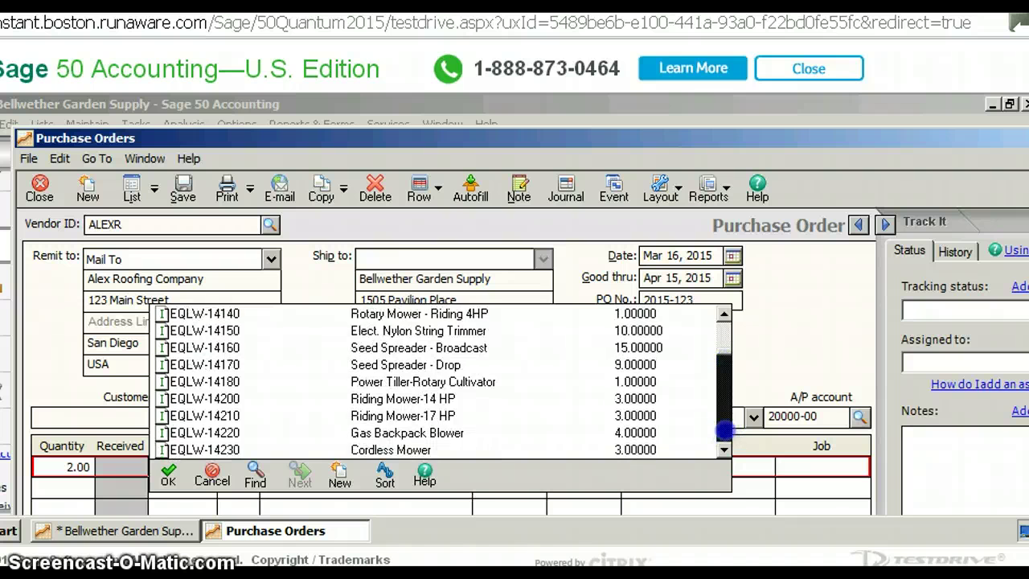
pyautogui.scroll(-6, 724, 430)
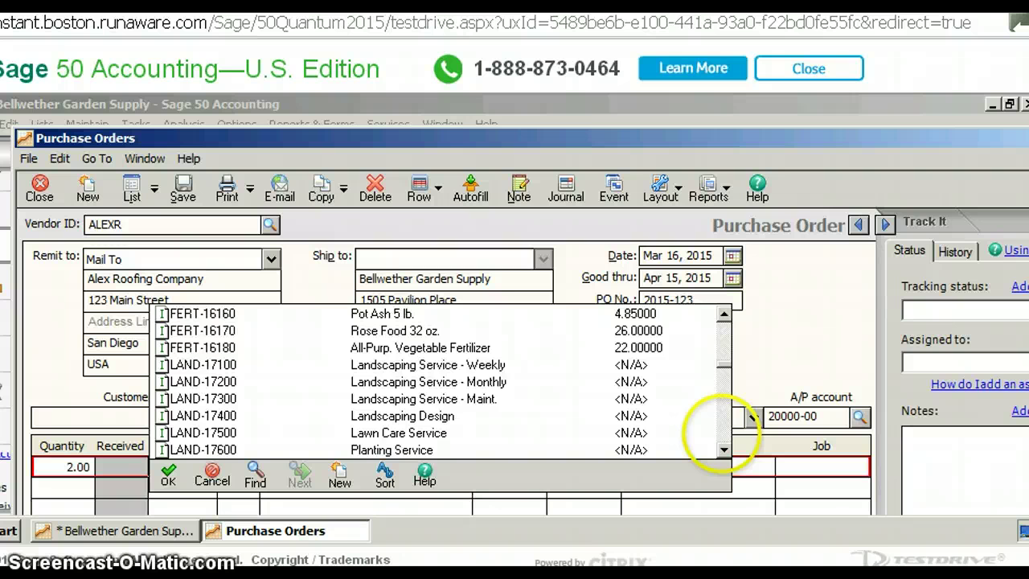
pyautogui.click(721, 434)
pyautogui.click(721, 434)
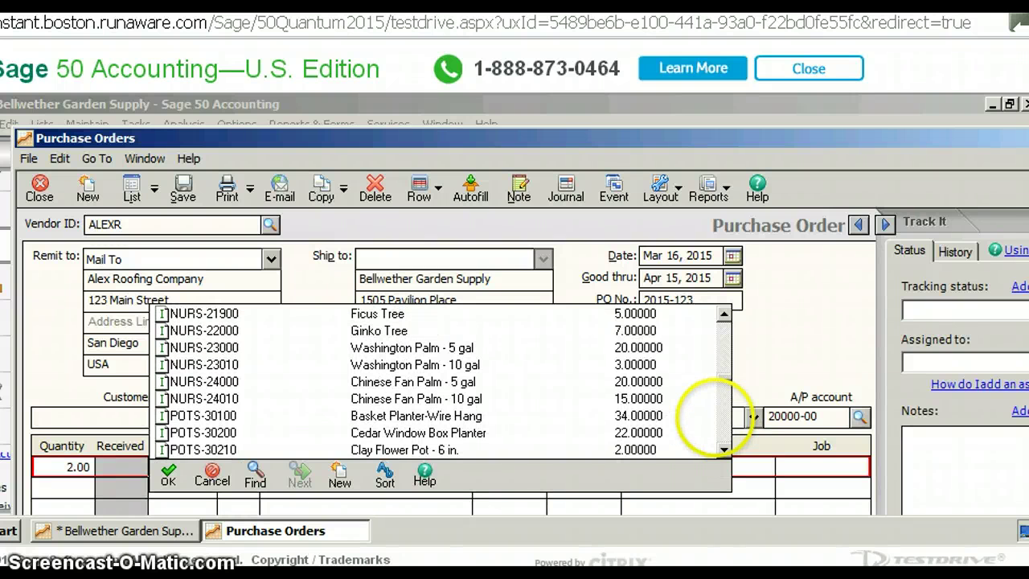
pyautogui.click(723, 346)
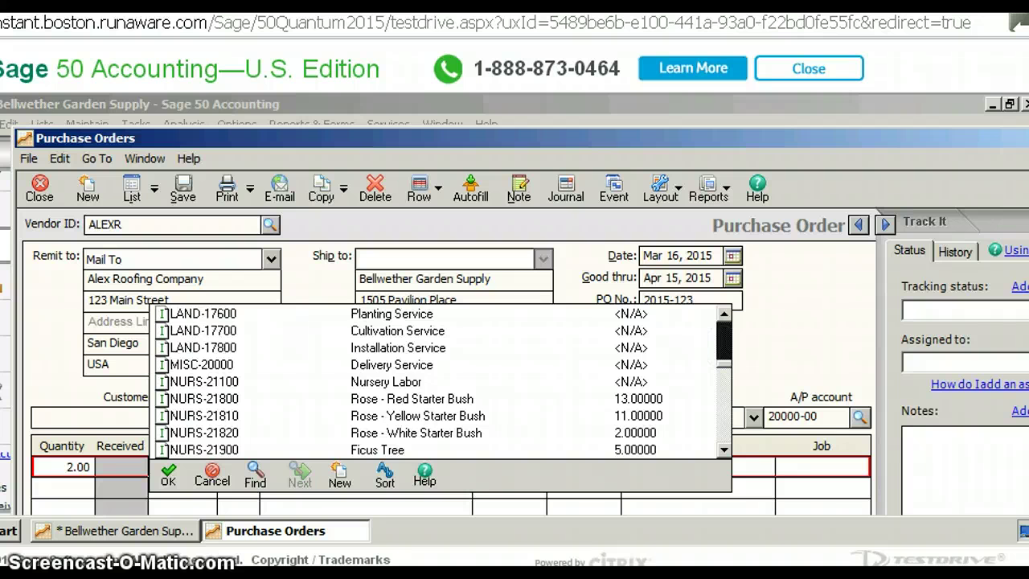
pyautogui.scroll(8, 666, 345)
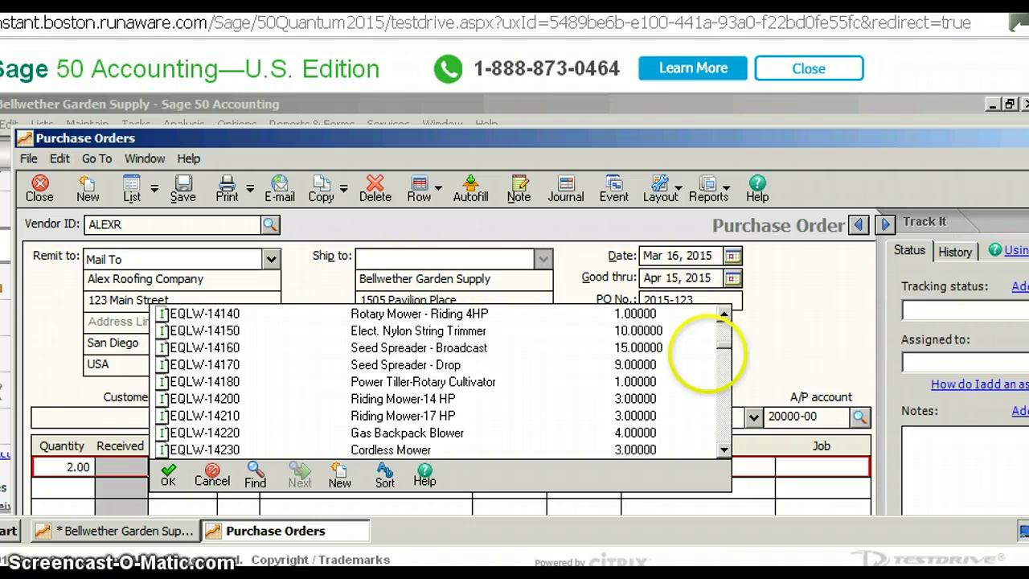
pyautogui.click(723, 450)
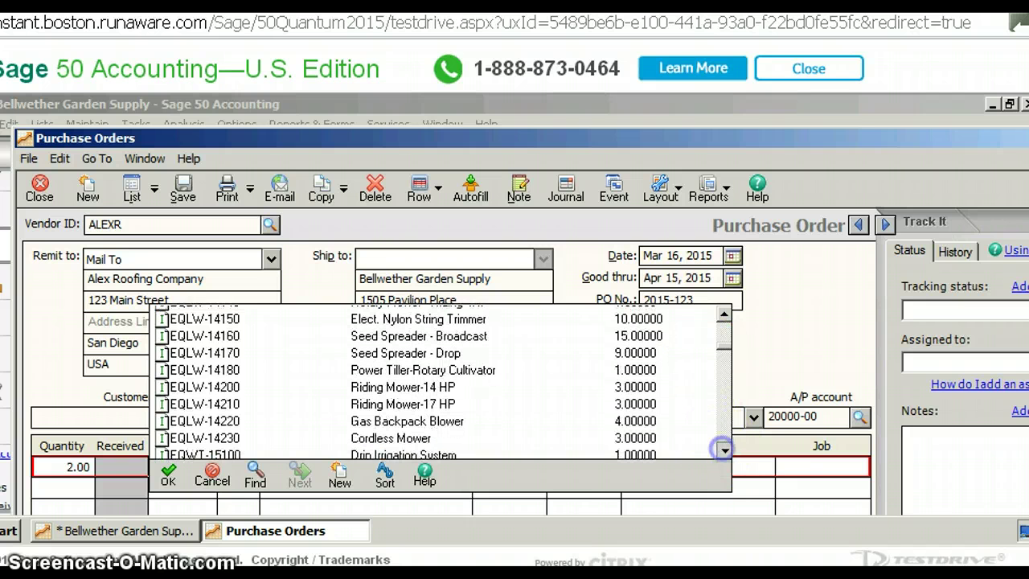
pyautogui.scroll(-2, 718, 420)
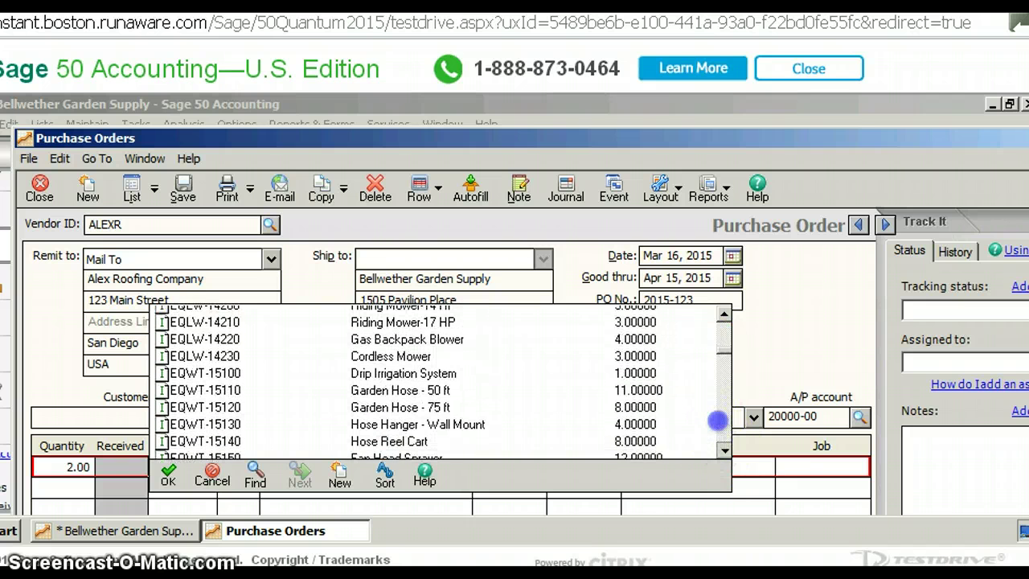
pyautogui.scroll(-4, 717, 419)
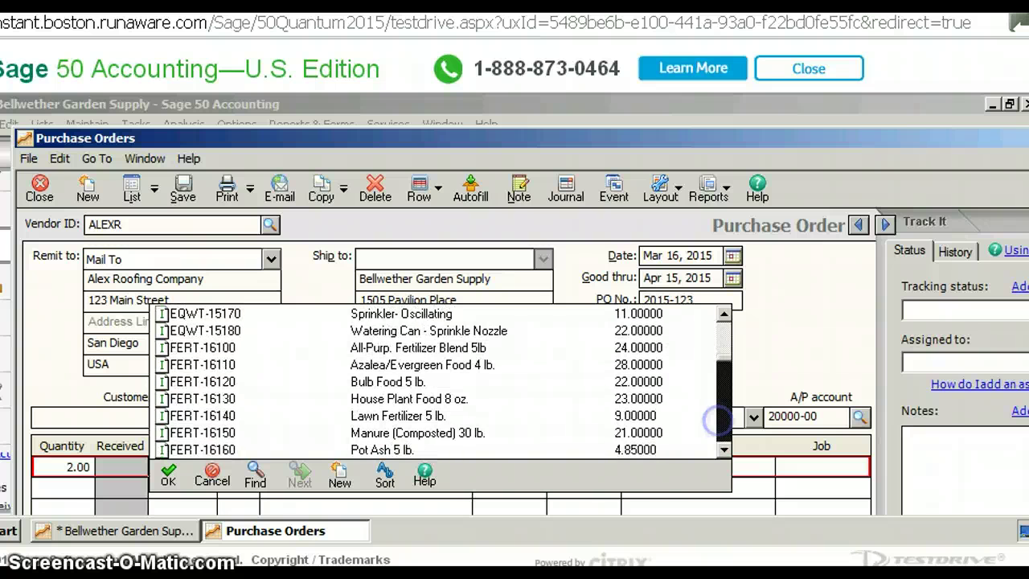
pyautogui.scroll(-15, 718, 419)
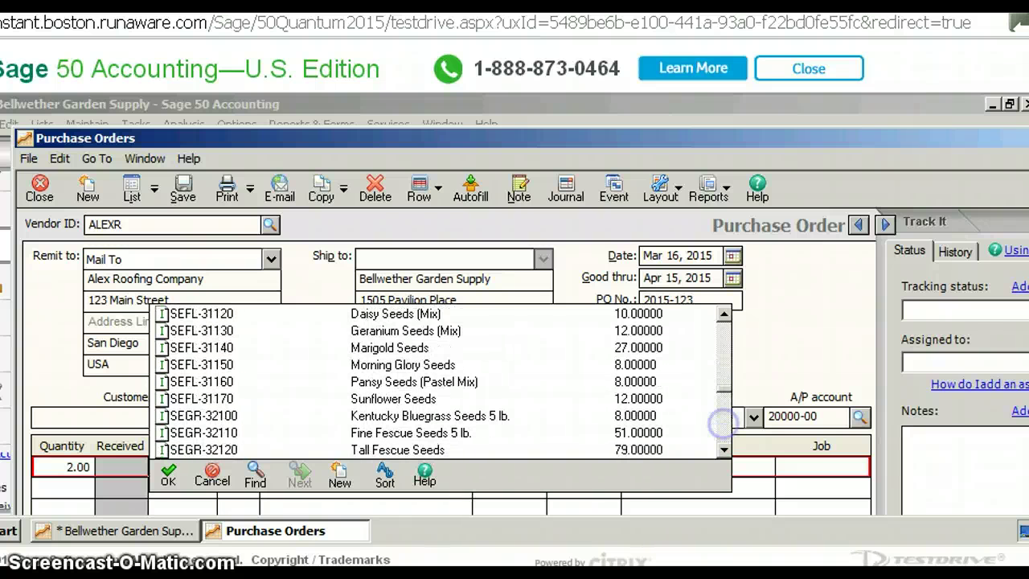
pyautogui.scroll(-8, 721, 423)
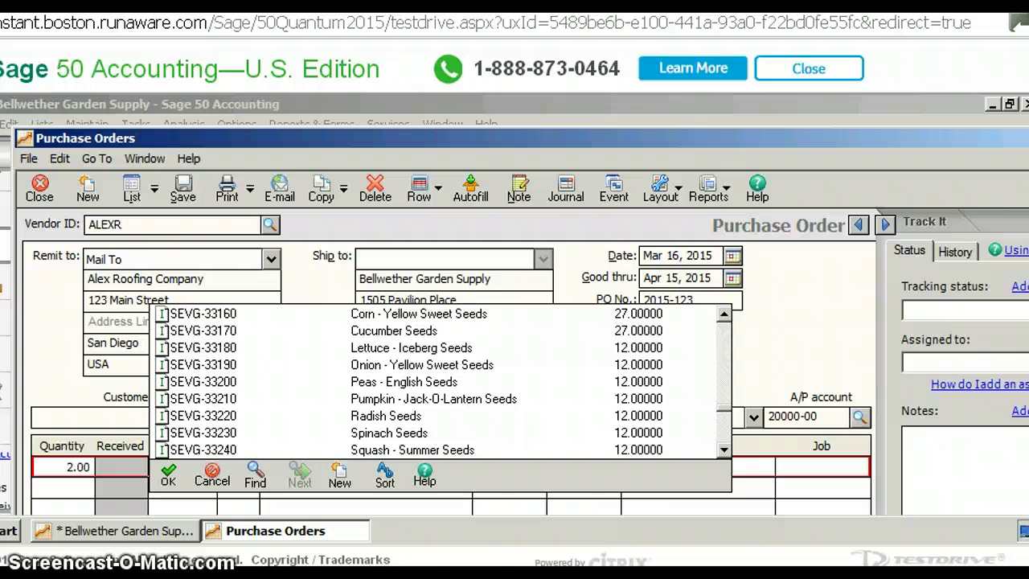
pyautogui.scroll(-3, 722, 424)
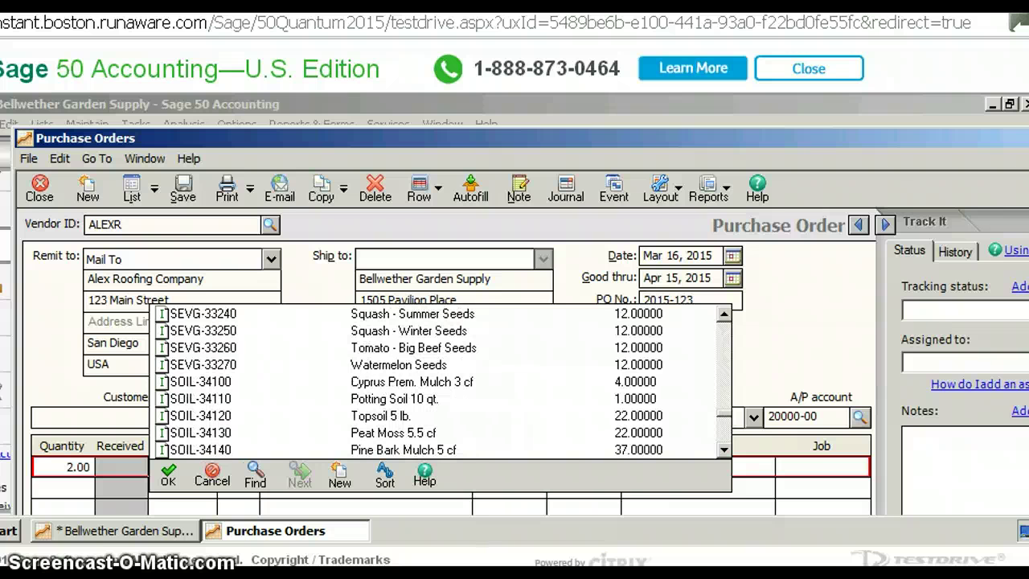
pyautogui.scroll(-3, 438, 382)
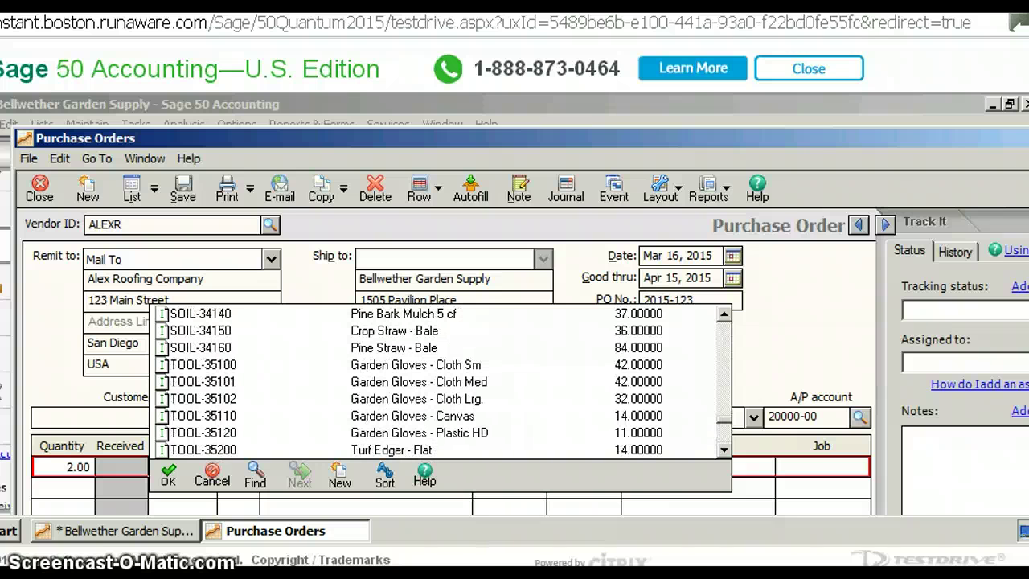
pyautogui.click(720, 339)
pyautogui.click(719, 339)
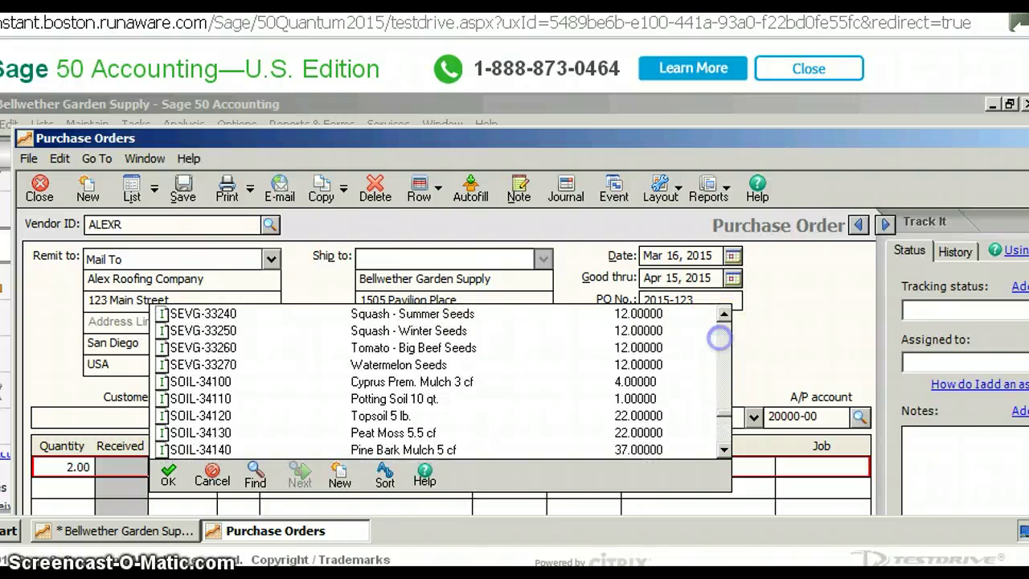
pyautogui.click(720, 339)
pyautogui.click(720, 339)
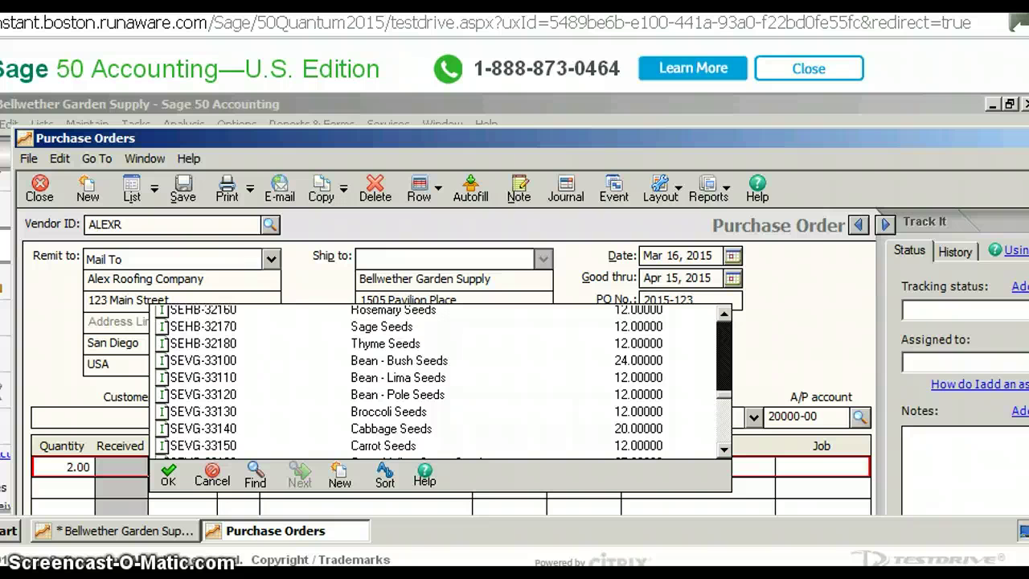
pyautogui.click(720, 339)
pyautogui.click(720, 339)
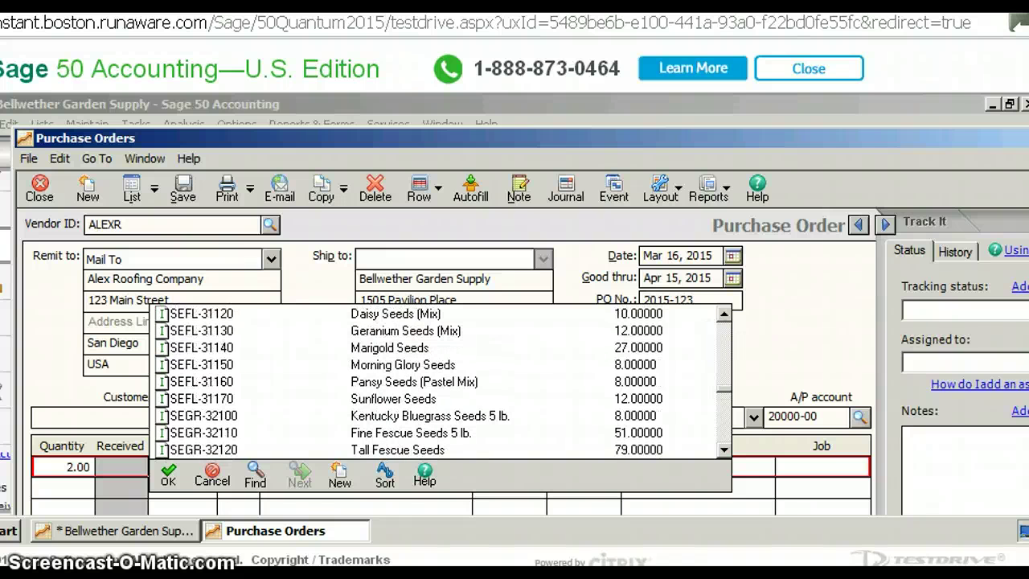
pyautogui.click(719, 339)
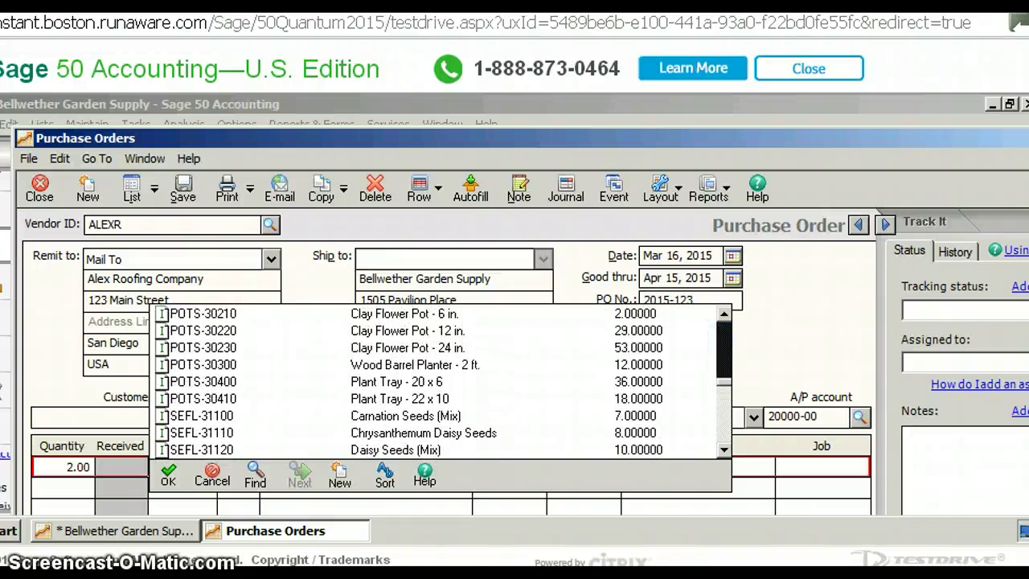
pyautogui.click(720, 339)
pyautogui.click(719, 340)
pyautogui.click(720, 339)
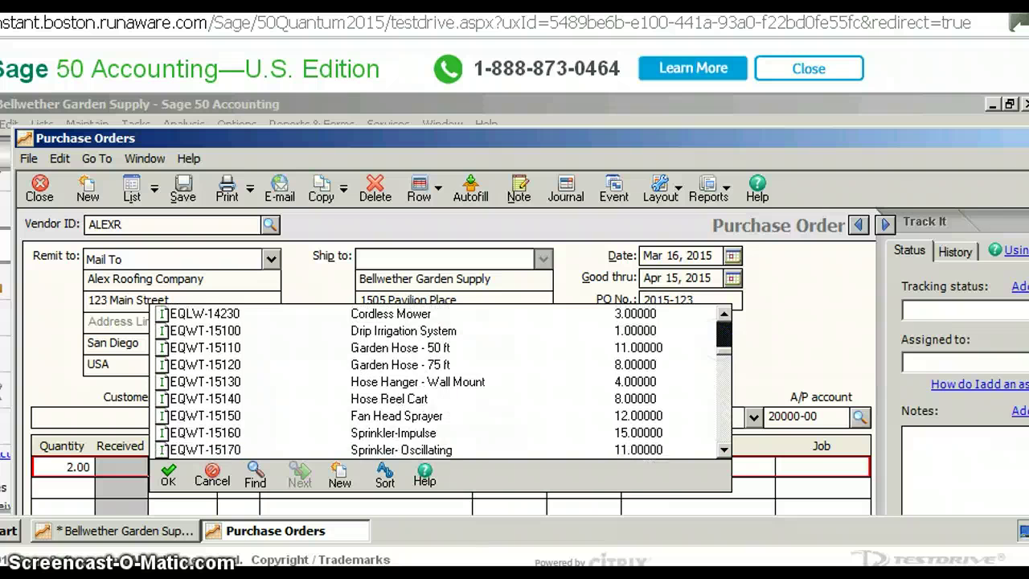
pyautogui.click(720, 340)
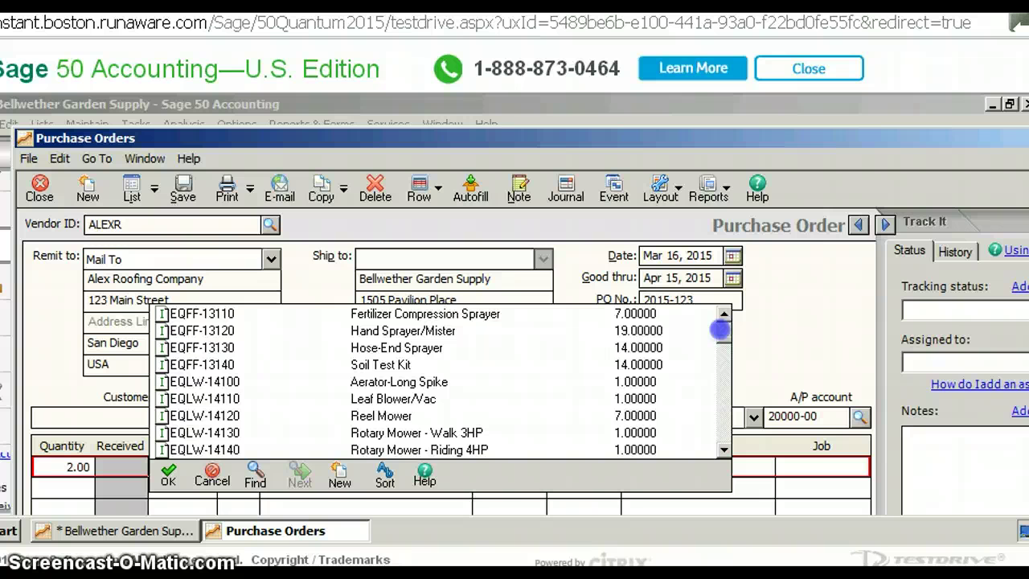
pyautogui.click(719, 330)
pyautogui.click(720, 330)
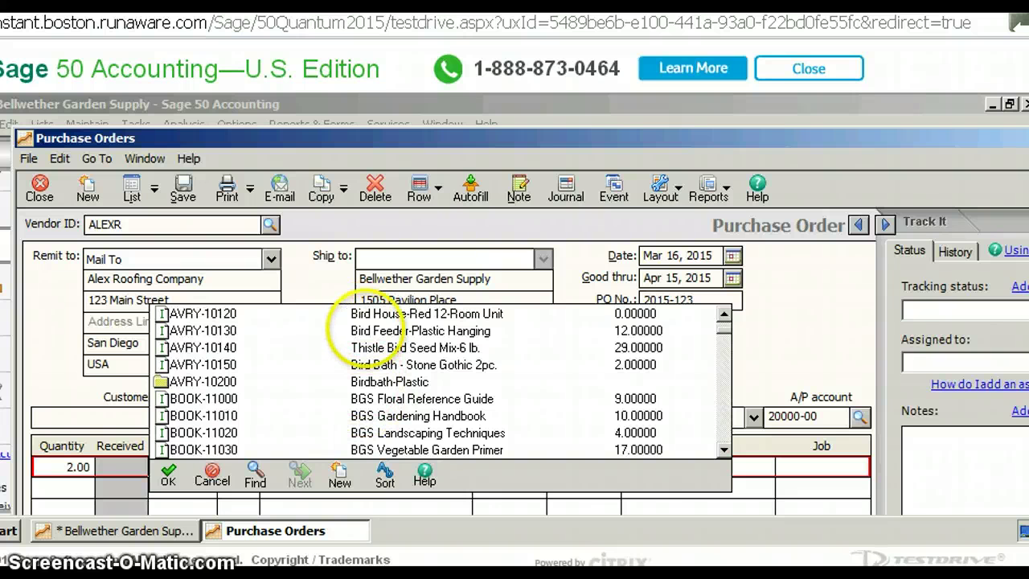
# Step: Put AVRY-10130 Bird Feeder-Plastic Hanging on line 1 and enter quantity 15 on line 2
pyautogui.click(363, 330)
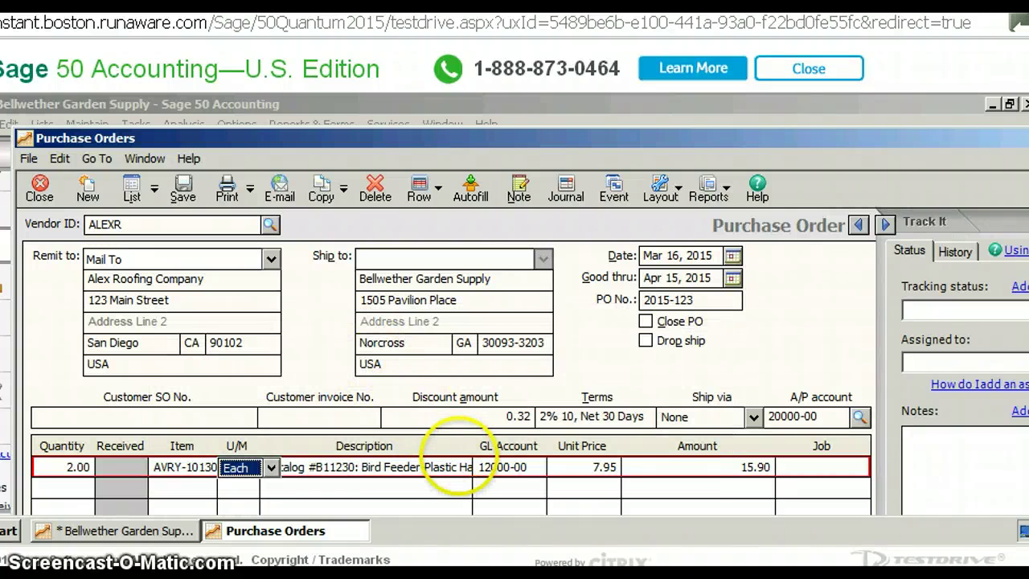
pyautogui.click(60, 486)
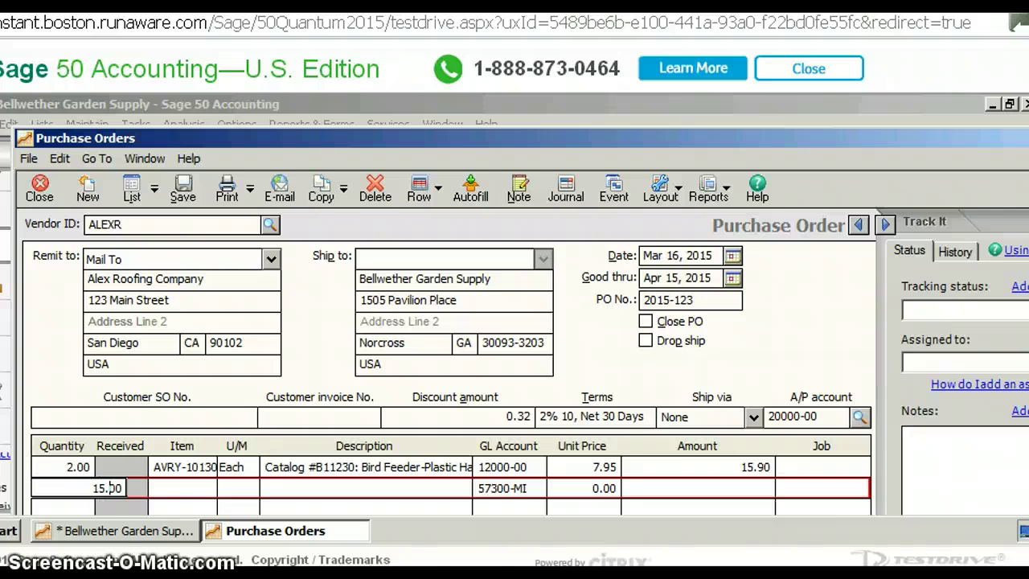
pyautogui.press('Tab')
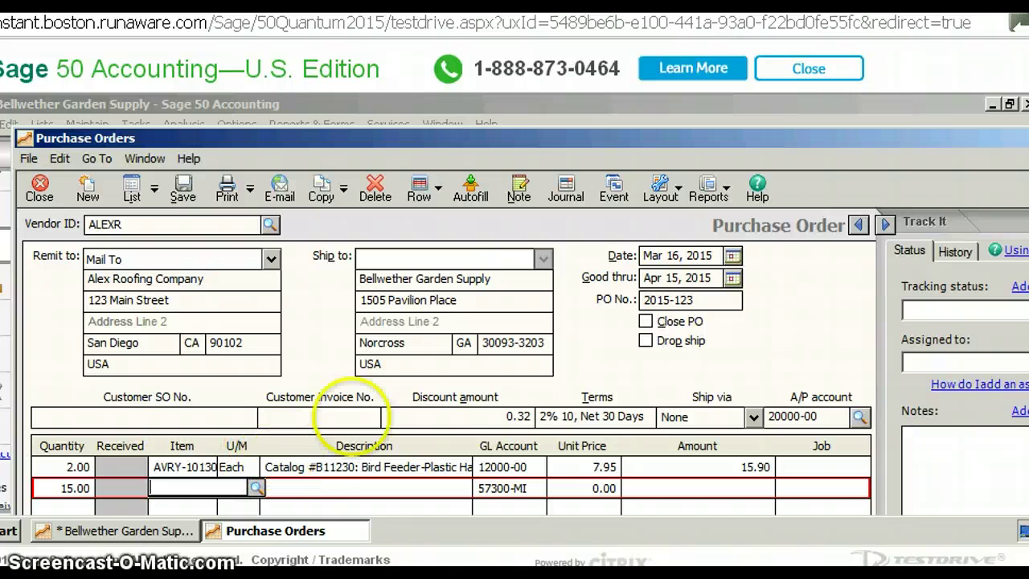
pyautogui.press('?')
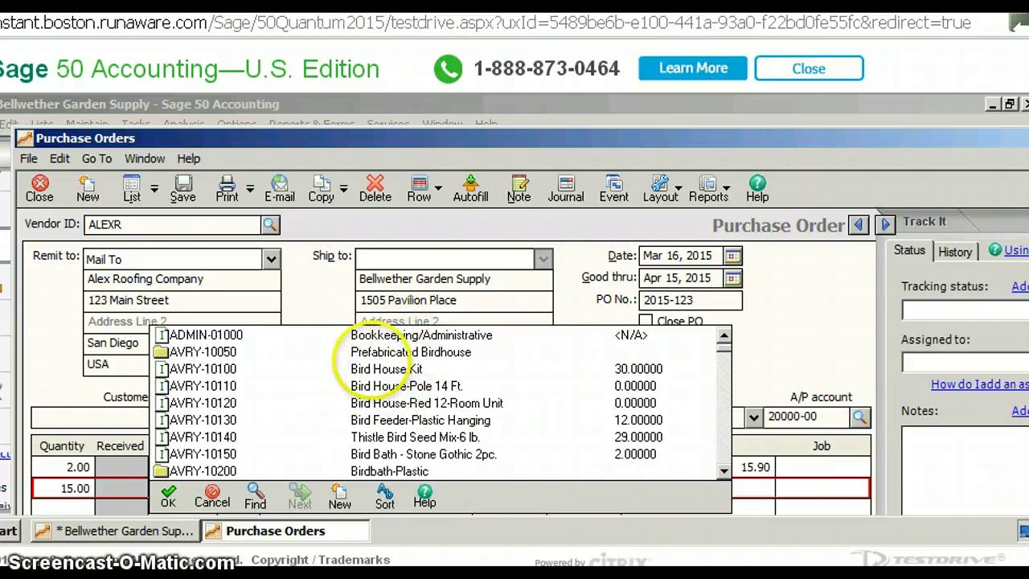
# Step: Choose AVRY-10050 Prefabricated Birdhouse-Small Castle for line 2 at 12.50, totalling 187.50
pyautogui.click(373, 354)
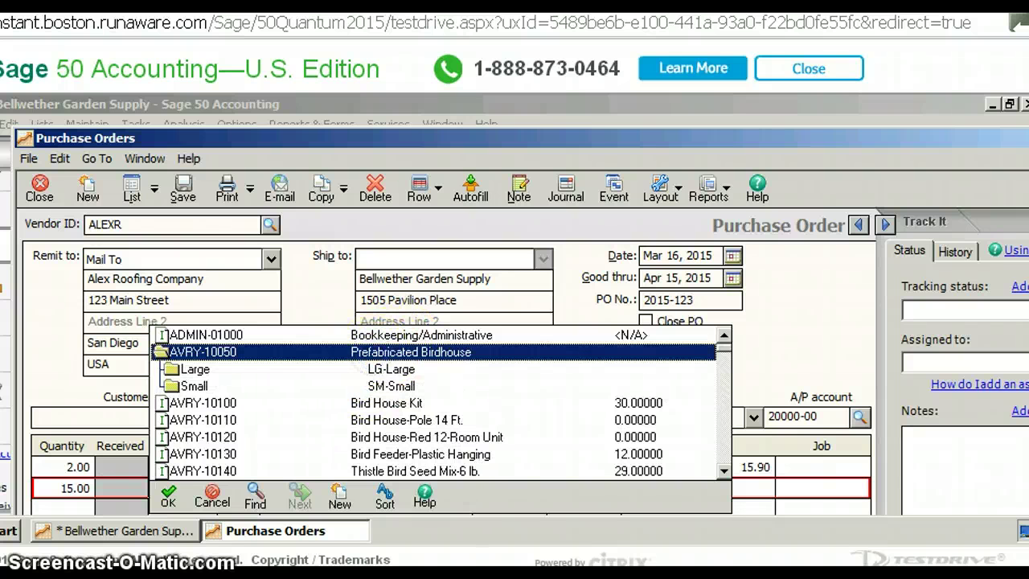
pyautogui.click(387, 369)
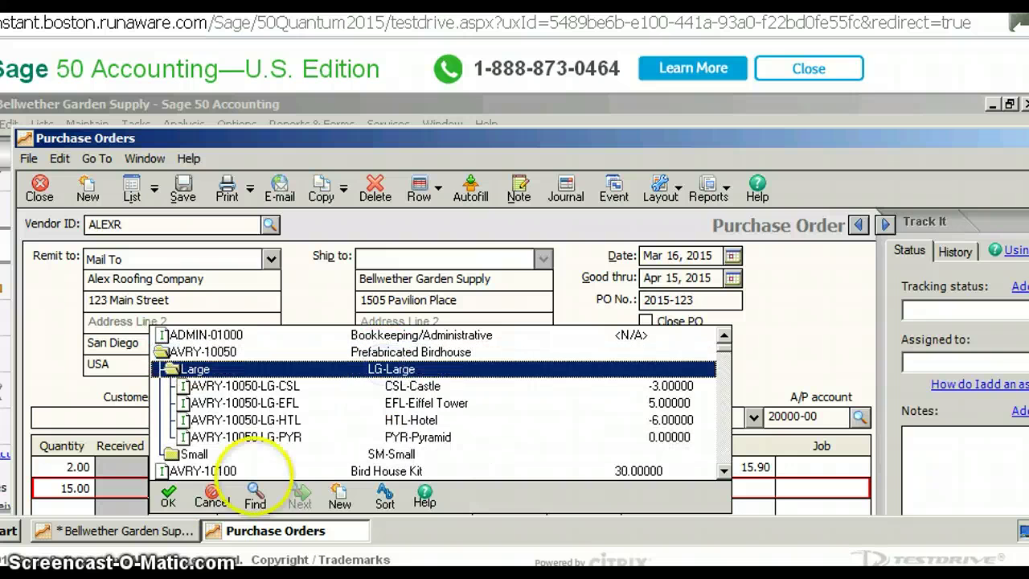
pyautogui.press('Left')
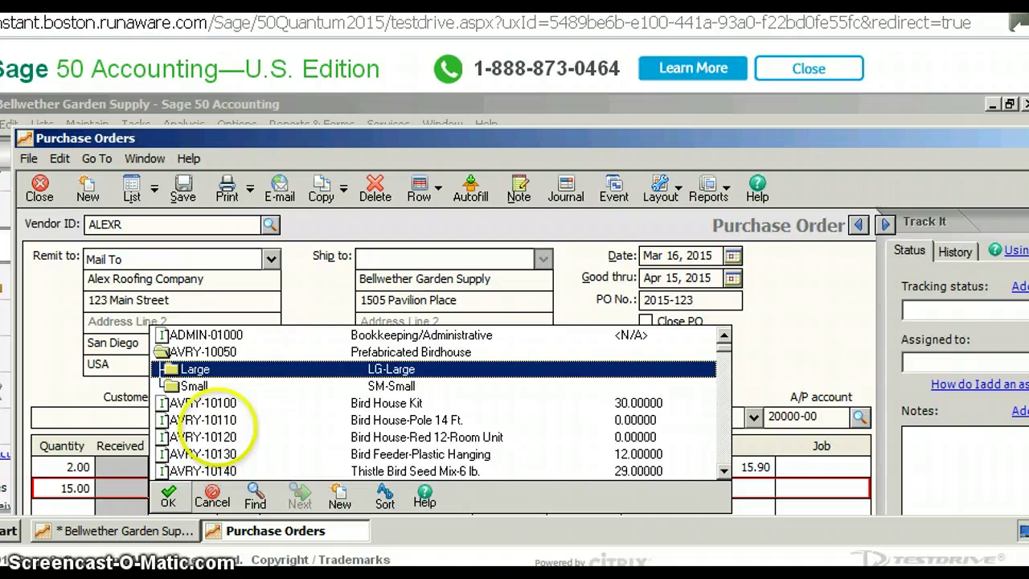
pyautogui.click(203, 386)
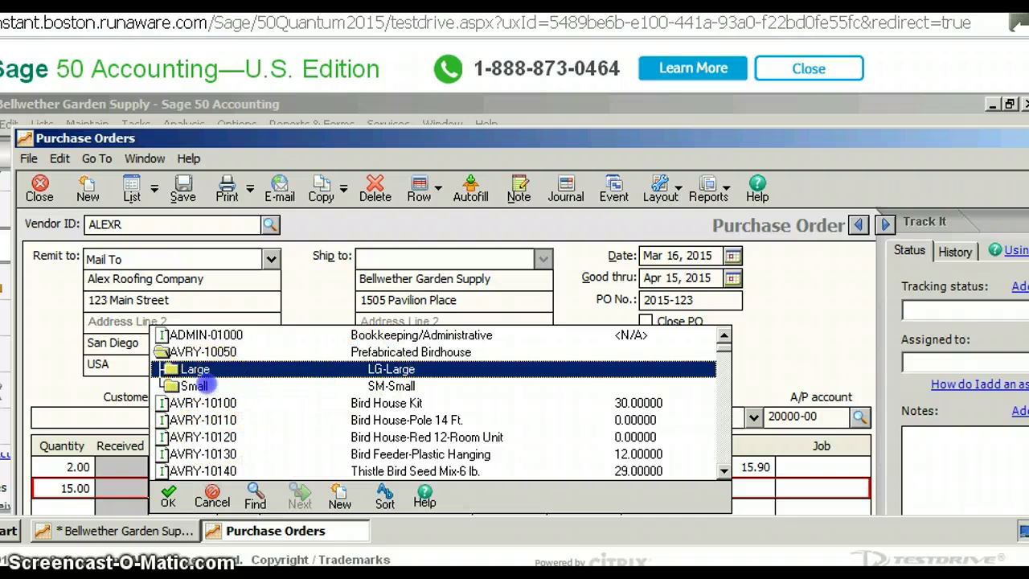
pyautogui.doubleClick(197, 386)
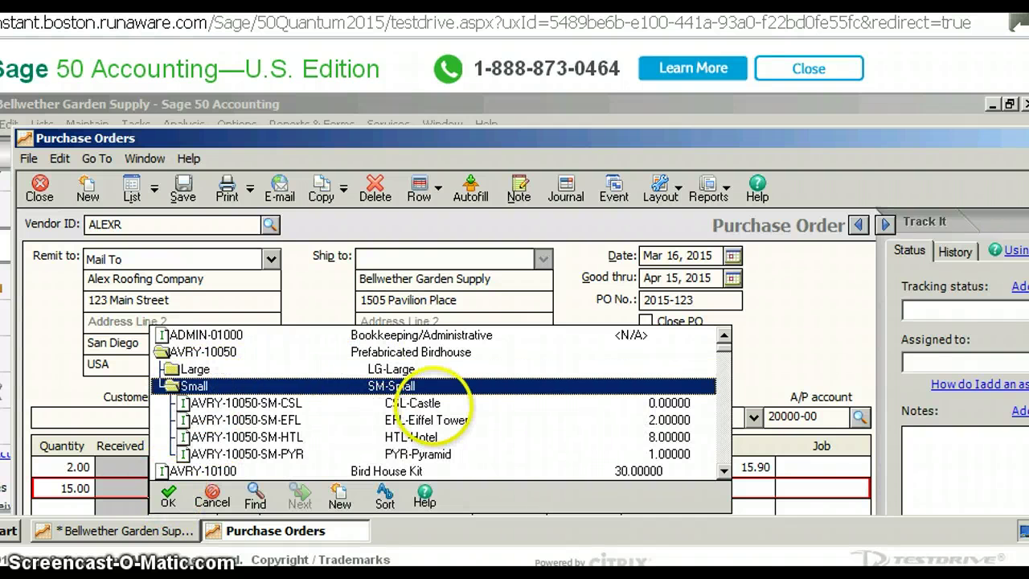
pyautogui.doubleClick(426, 403)
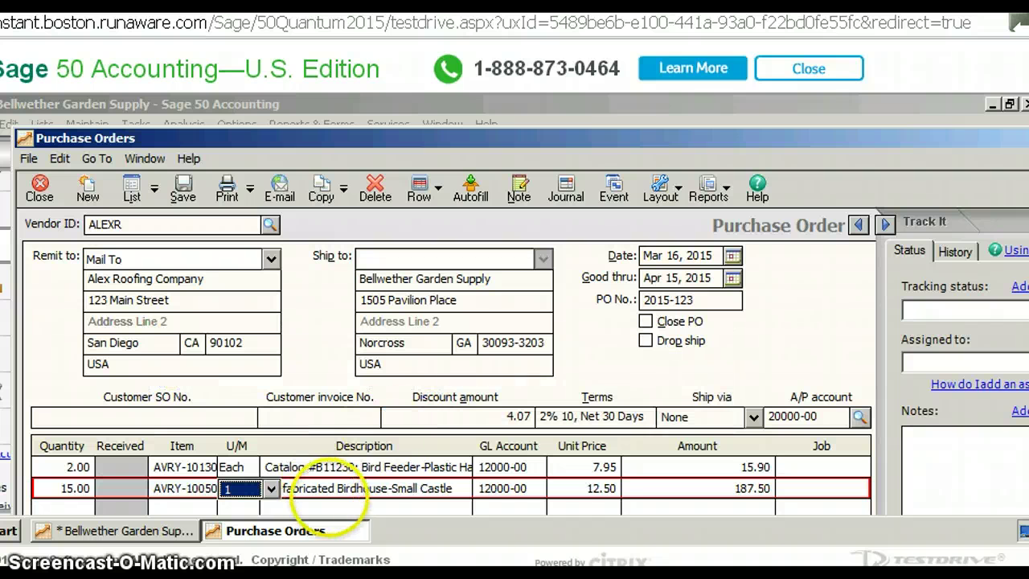
pyautogui.press('Tab')
pyautogui.press('Tab')
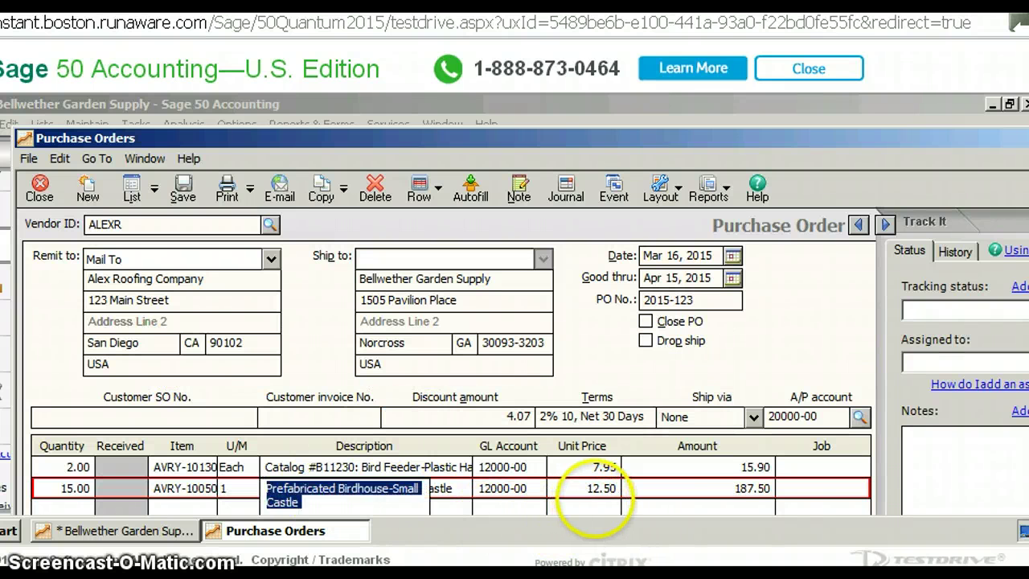
pyautogui.press('Tab')
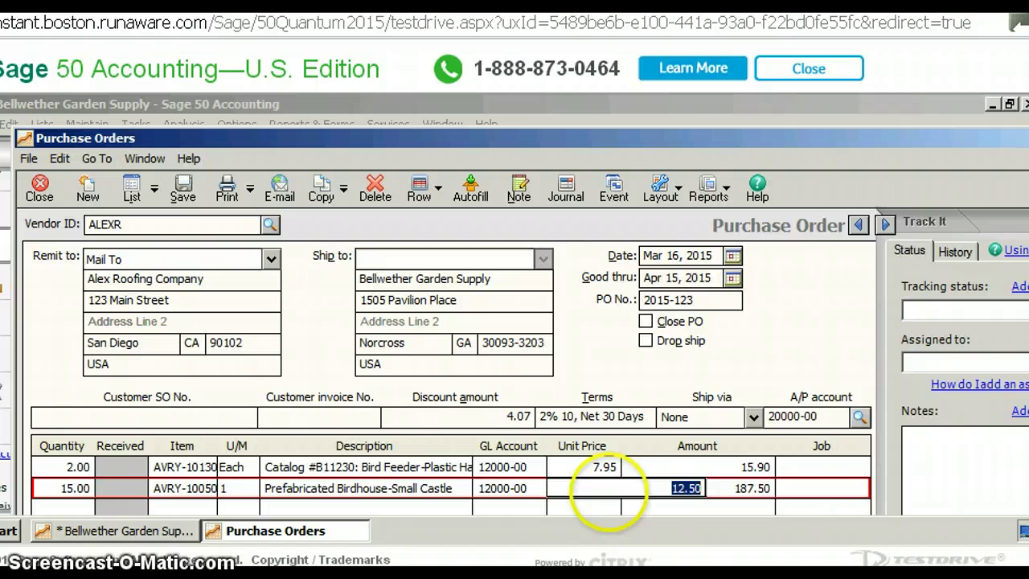
pyautogui.press('Tab')
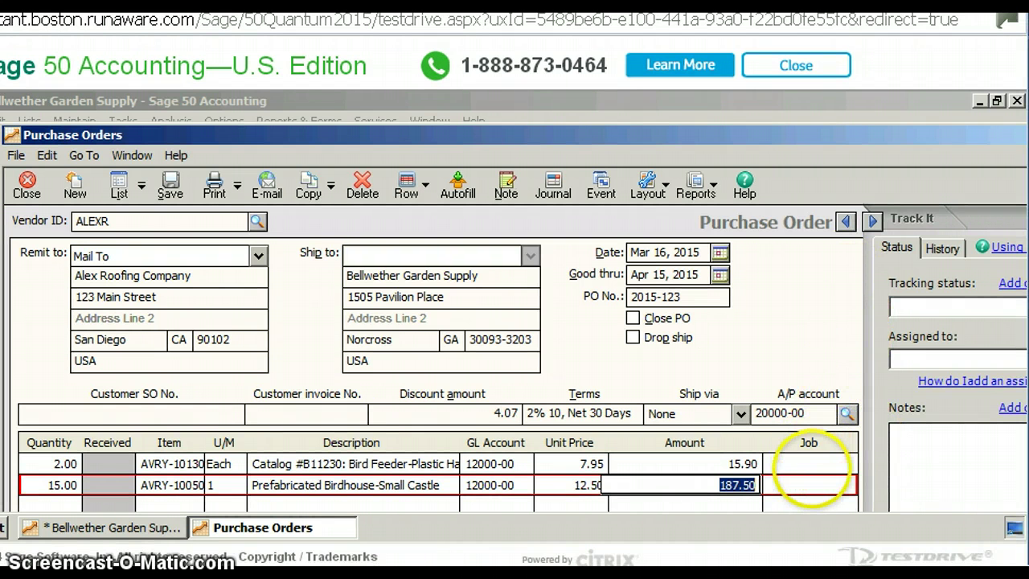
# Step: Finish line 2 and maximize PO 2015-123 for Alex Roofing Company, totalling 203.40
pyautogui.press('Tab')
pyautogui.press('Tab')
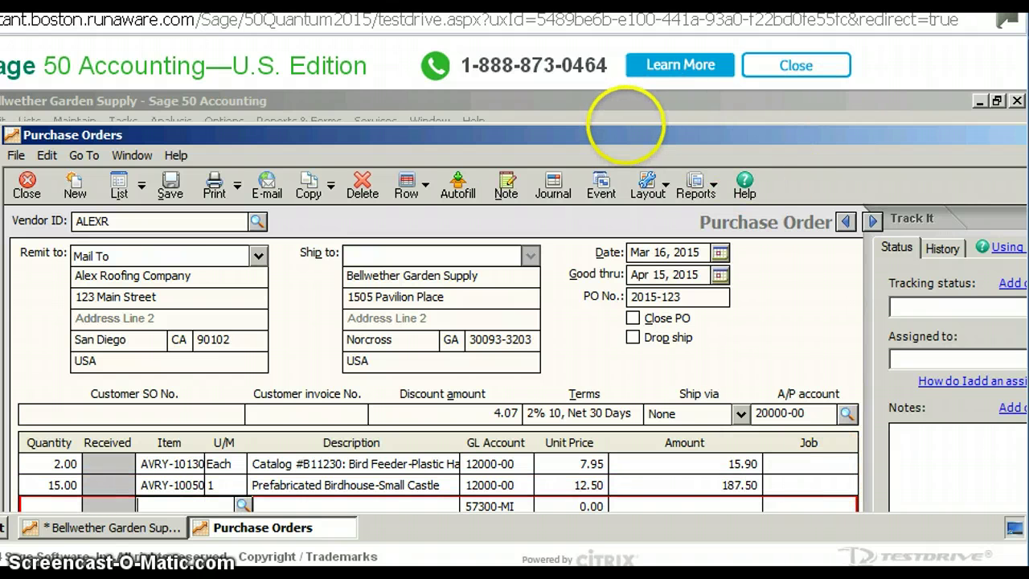
pyautogui.click(635, 124)
pyautogui.click(563, 117)
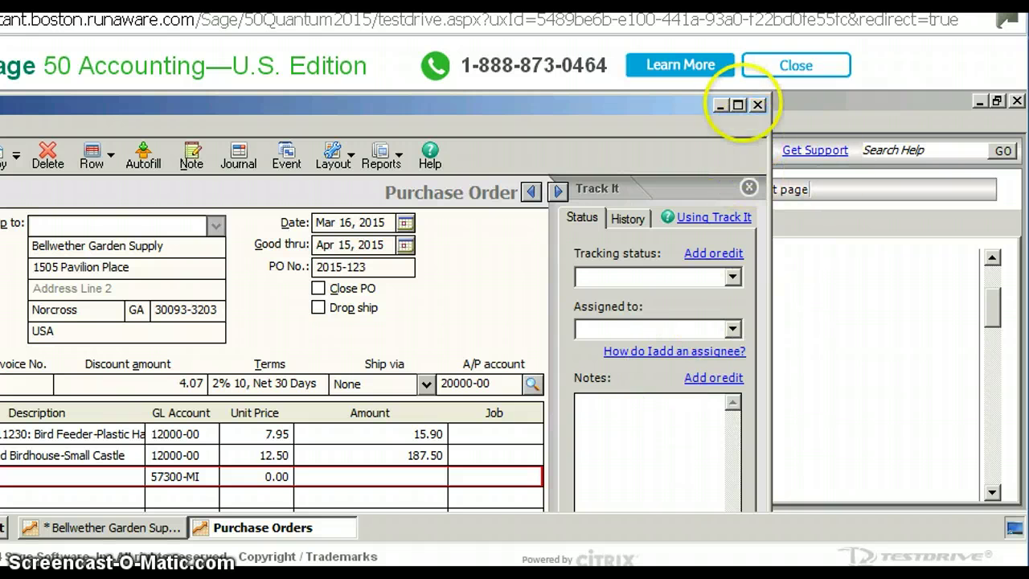
pyautogui.click(738, 105)
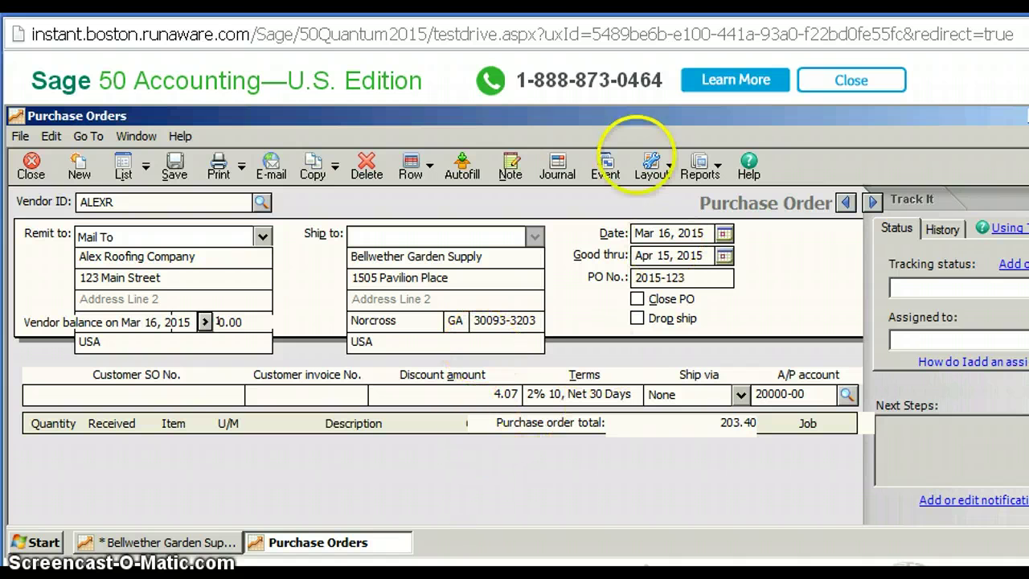
# Step: Save purchase order 2015-123 and close its window
pyautogui.click(172, 172)
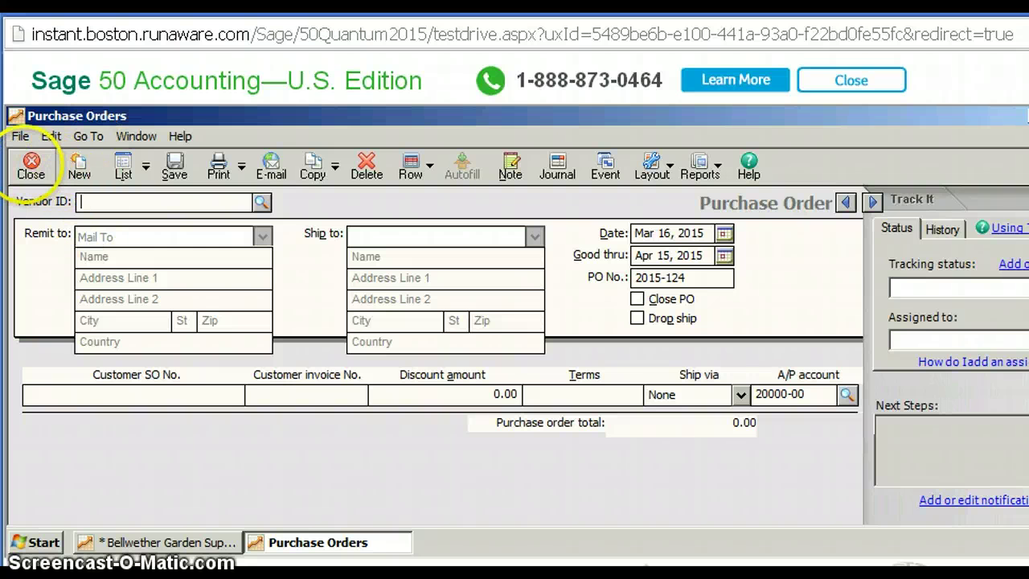
pyautogui.click(29, 164)
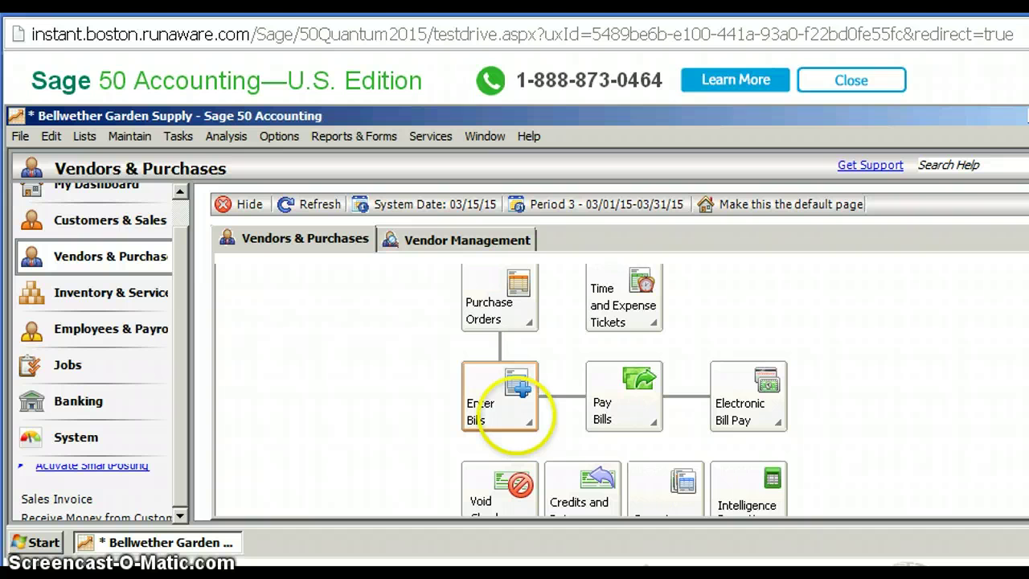
# Step: Start a new bill and choose vendor ALEXR (Alex Roofing Company) from the vendor list
pyautogui.click(518, 420)
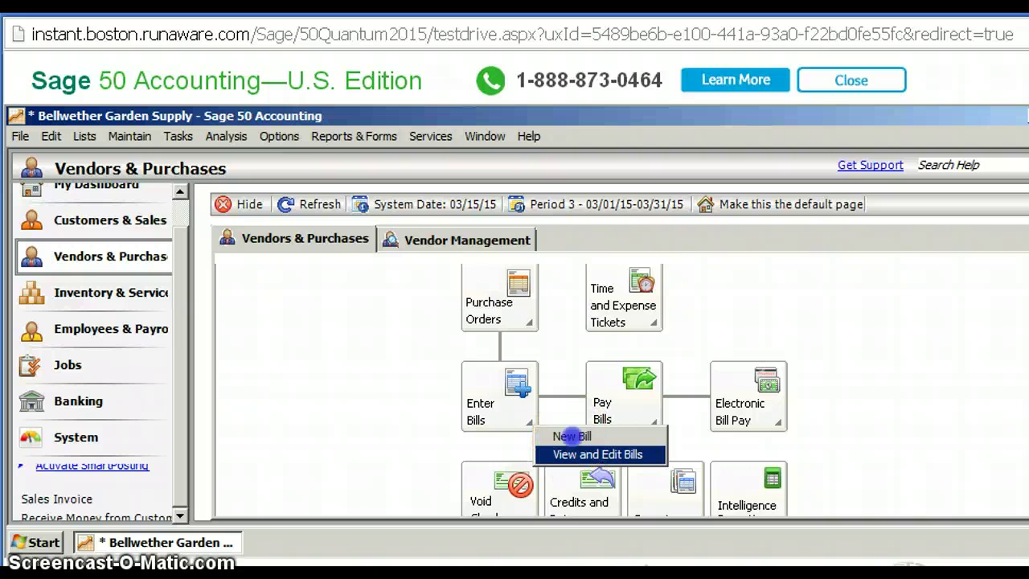
pyautogui.click(557, 440)
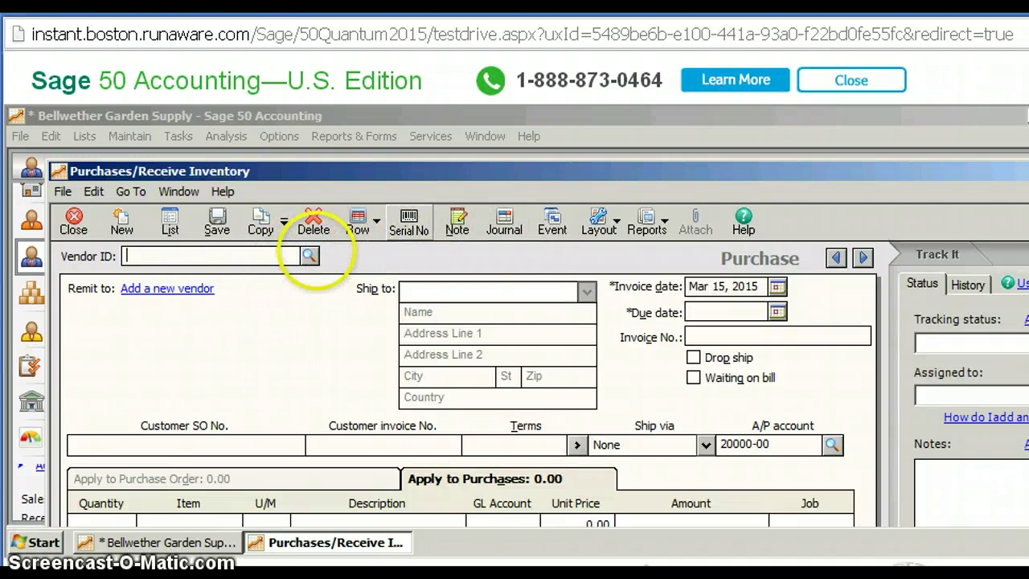
pyautogui.click(309, 255)
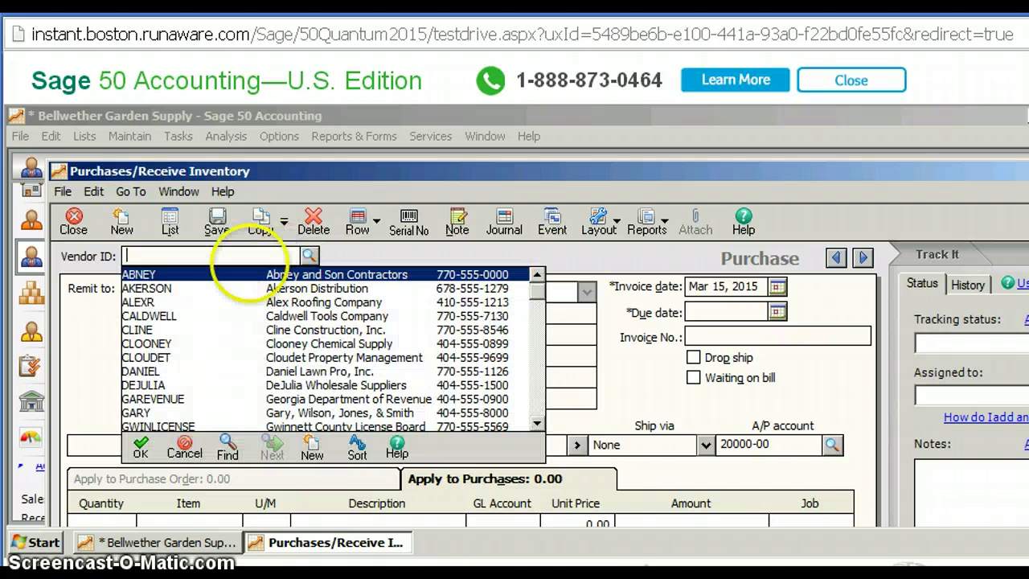
pyautogui.doubleClick(138, 302)
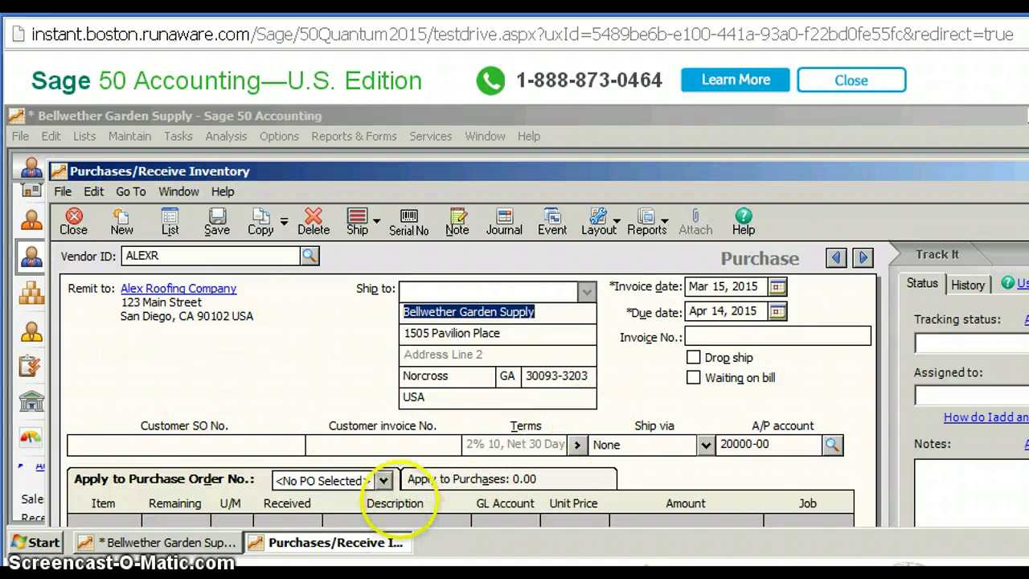
# Step: Apply PO 2015-123 to the bill, loading its two items with 2.00 and 15.00 remaining
pyautogui.click(384, 480)
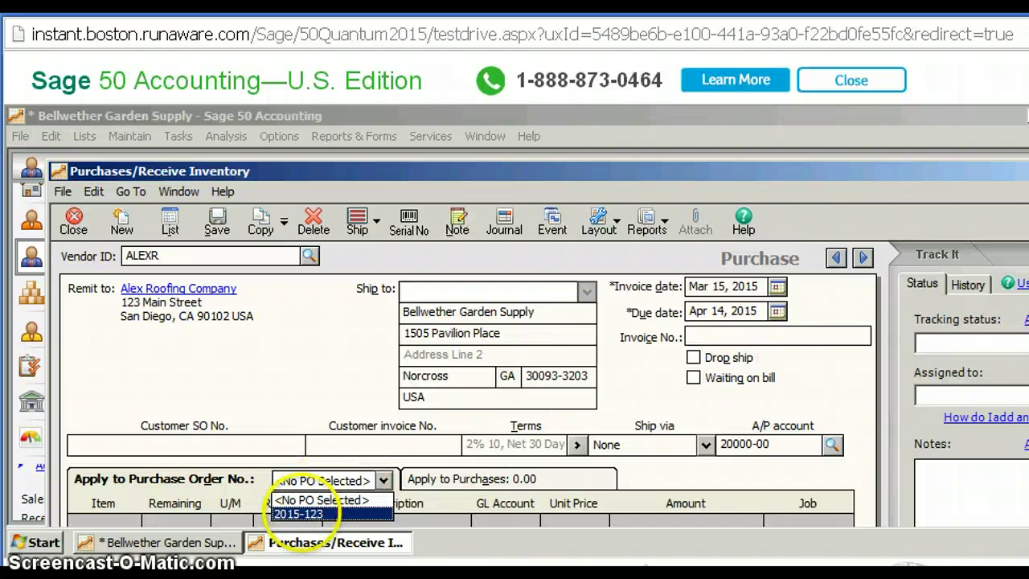
pyautogui.click(299, 513)
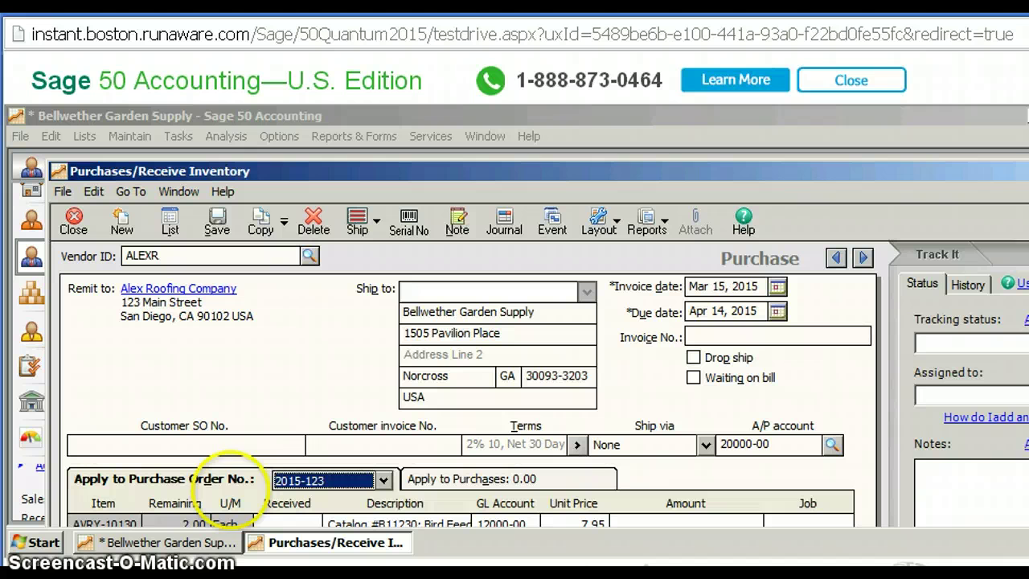
pyautogui.press('Tab')
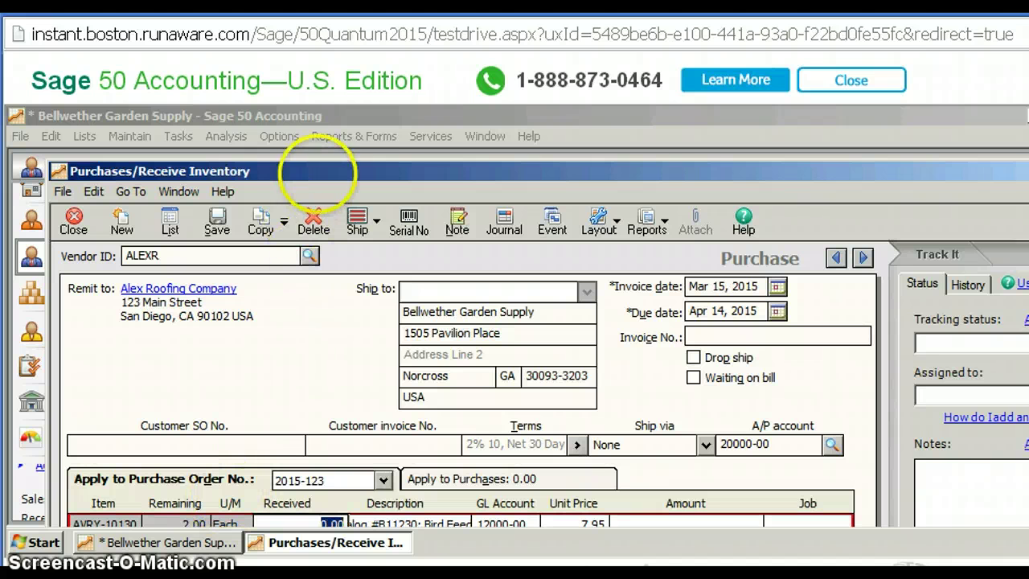
pyautogui.doubleClick(344, 123)
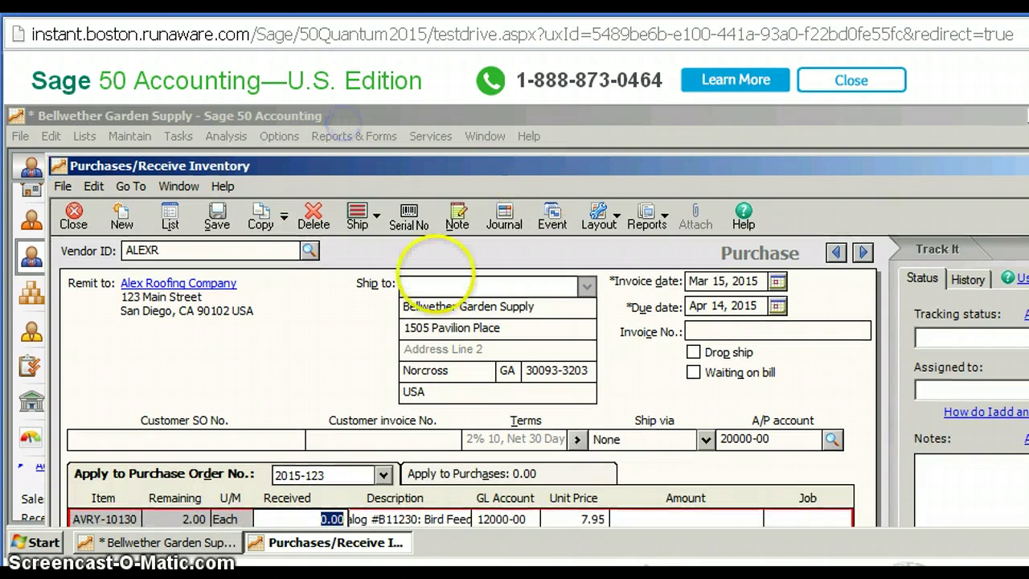
pyautogui.press('Tab')
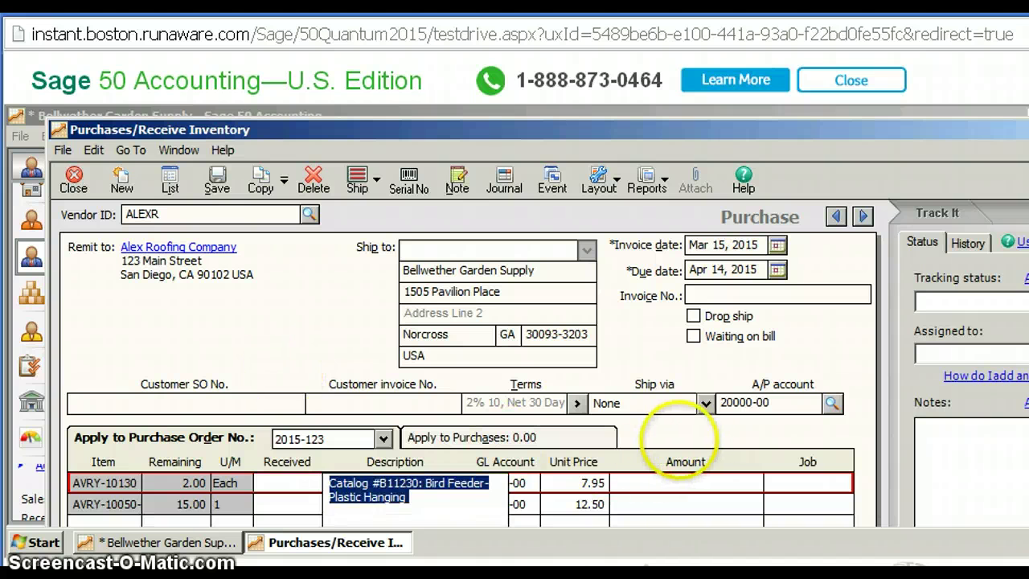
pyautogui.press('Tab')
pyautogui.press('Tab')
pyautogui.press('Tab')
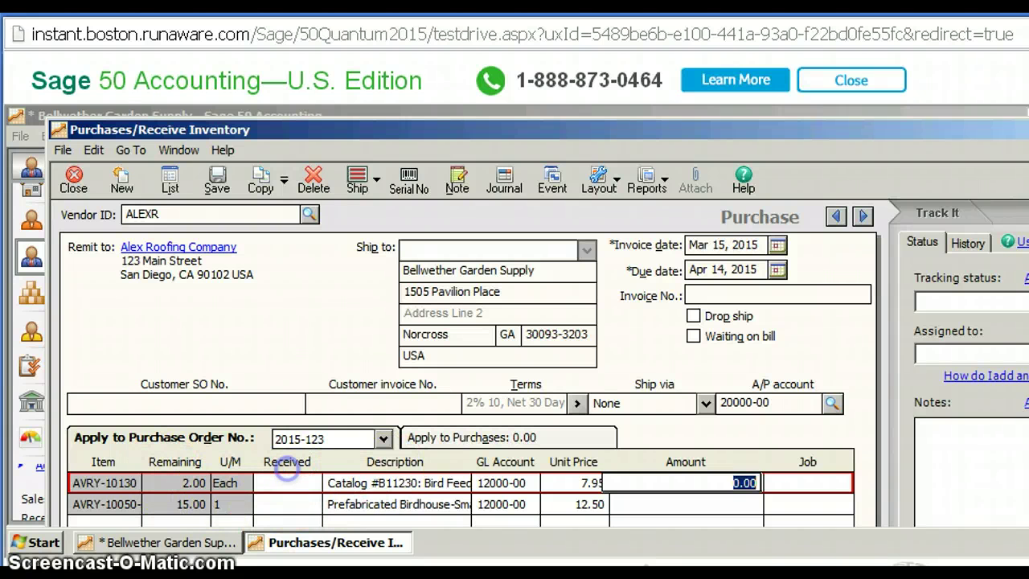
# Step: Enter 2.00 bird feeders and 15.00 birdhouses received, giving line amounts 15.90 and 187.50
pyautogui.click(296, 480)
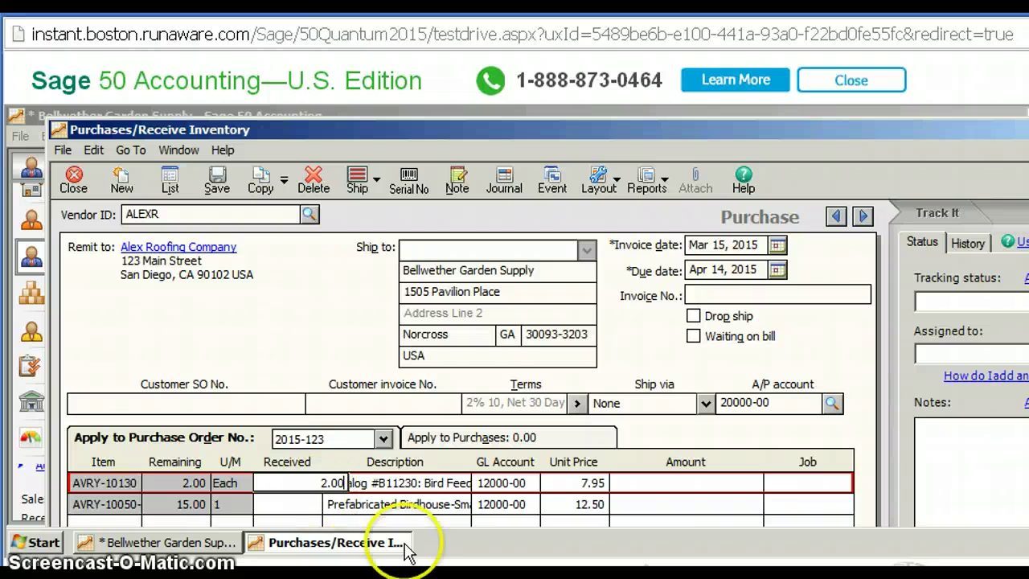
pyautogui.click(293, 504)
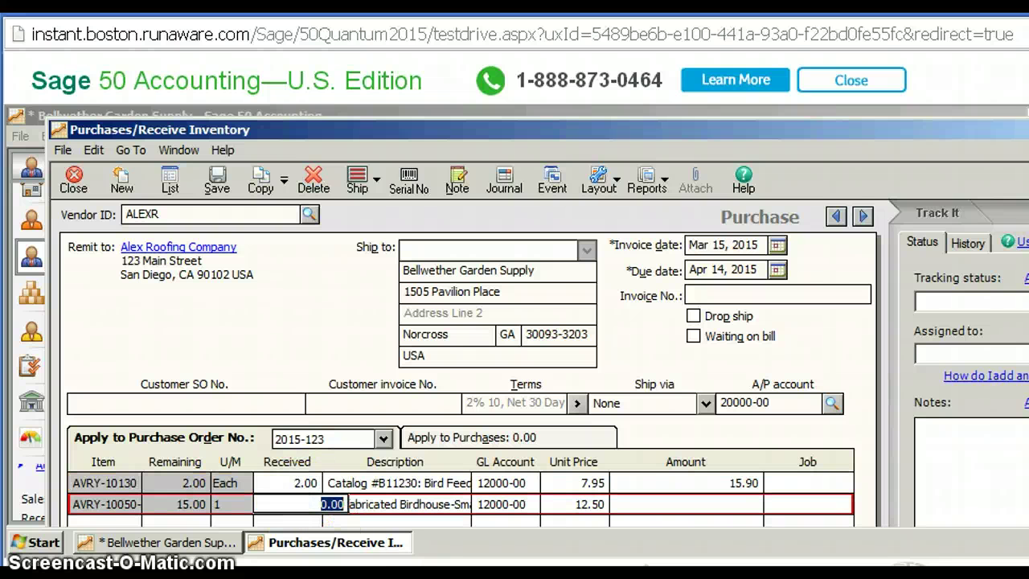
pyautogui.write('15.00')
pyautogui.press('Tab')
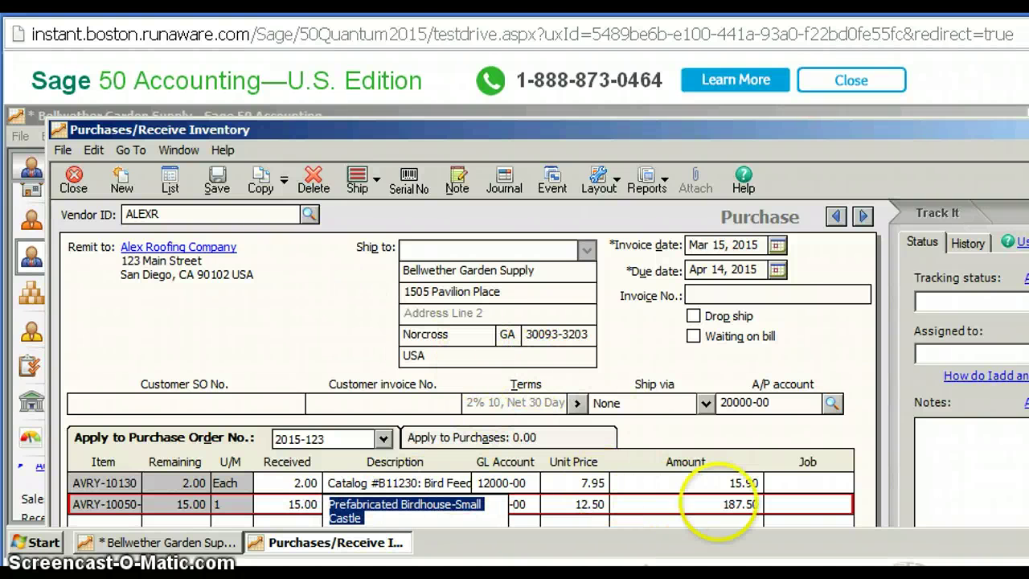
pyautogui.press('Tab')
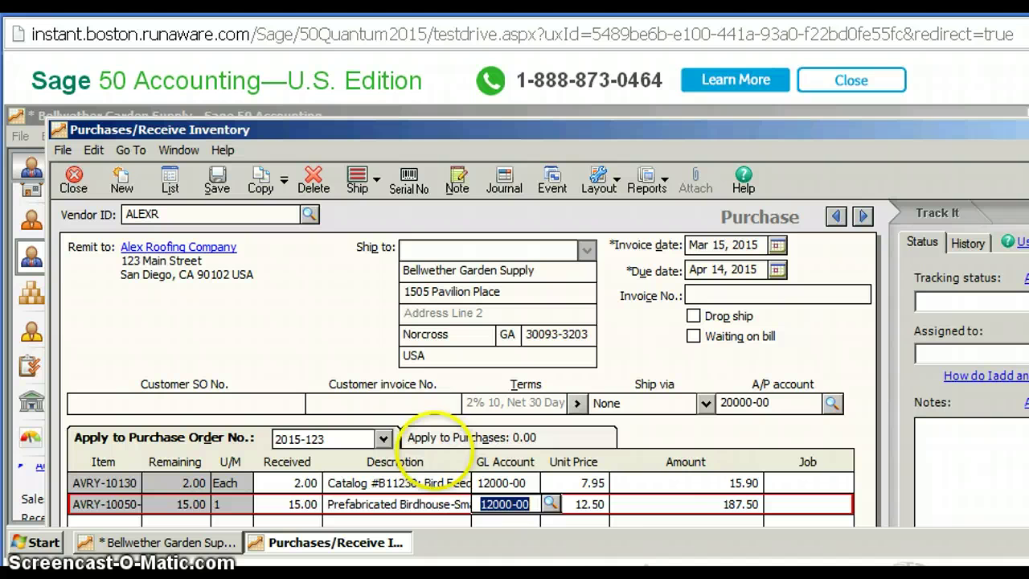
pyautogui.press('Tab')
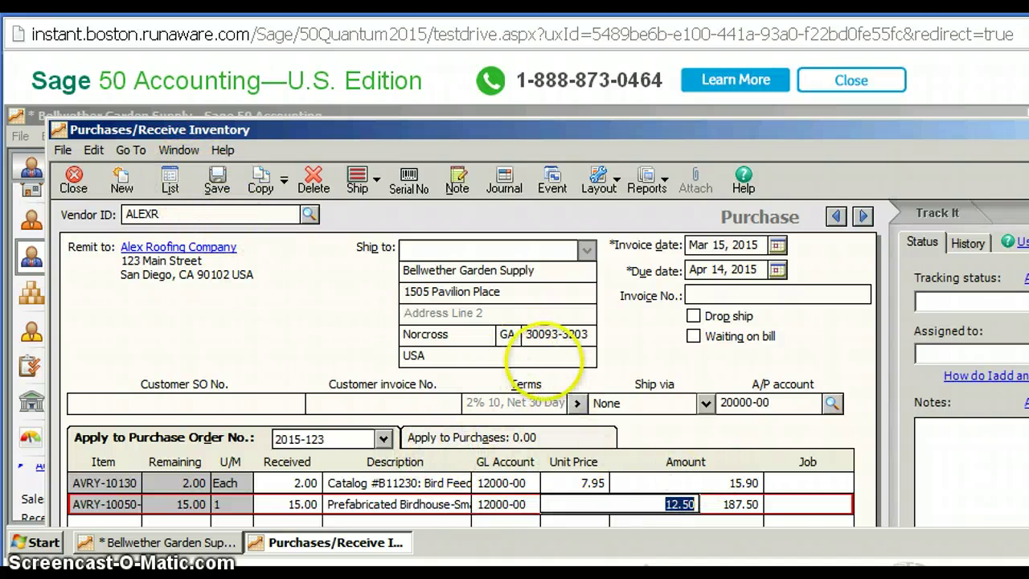
# Step: Enter invoice number 2015-450 and invoice date Mar 20, 2015, making the bill due Apr 19, 2015
pyautogui.click(723, 295)
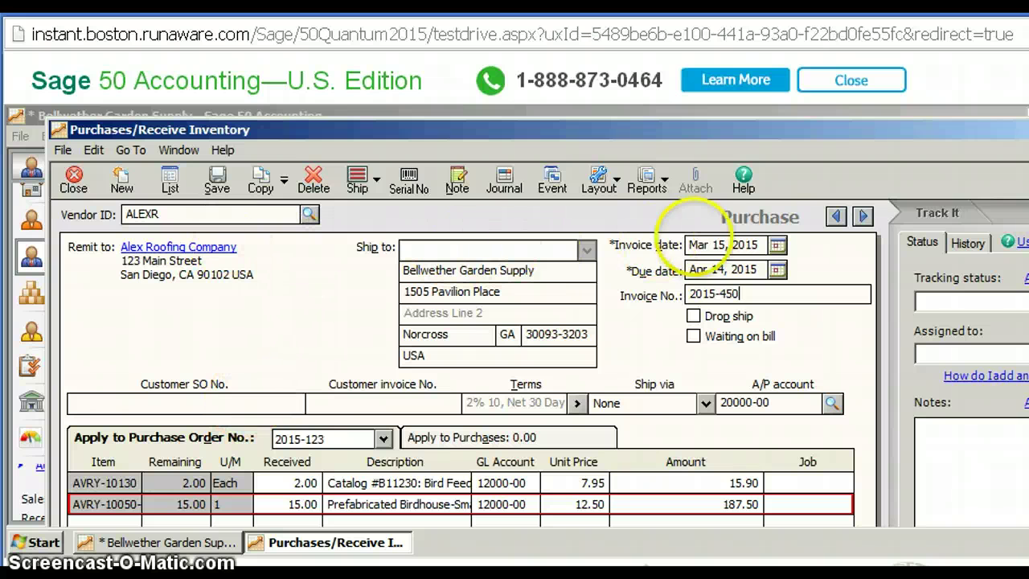
pyautogui.click(721, 270)
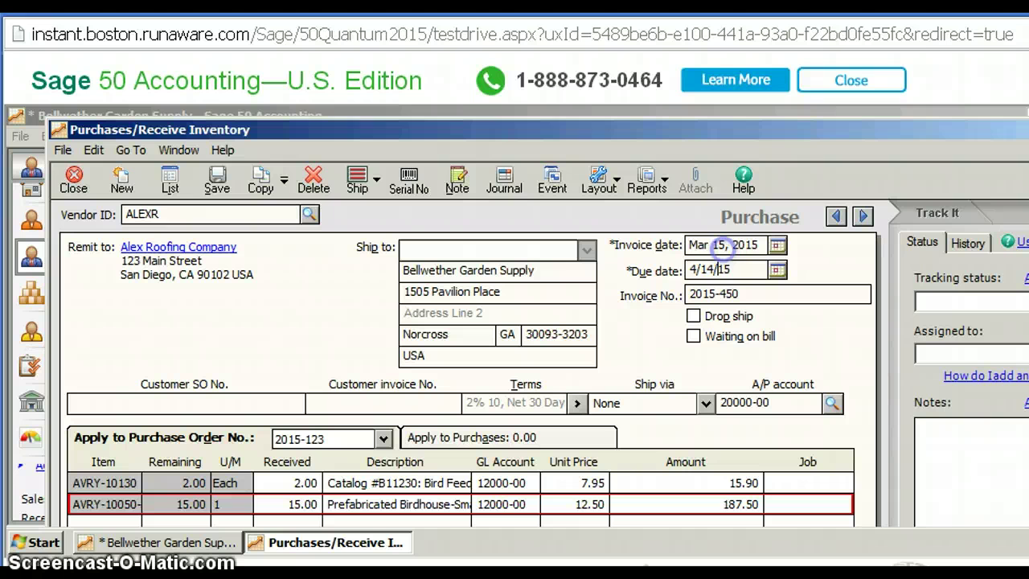
pyautogui.moveTo(718, 245); pyautogui.dragTo(691, 244)
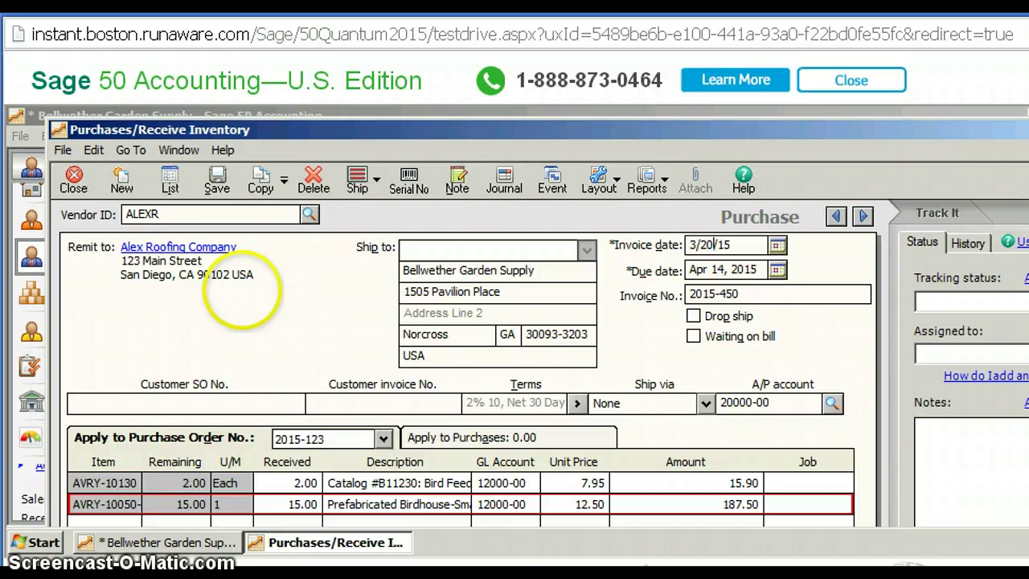
pyautogui.press('Tab')
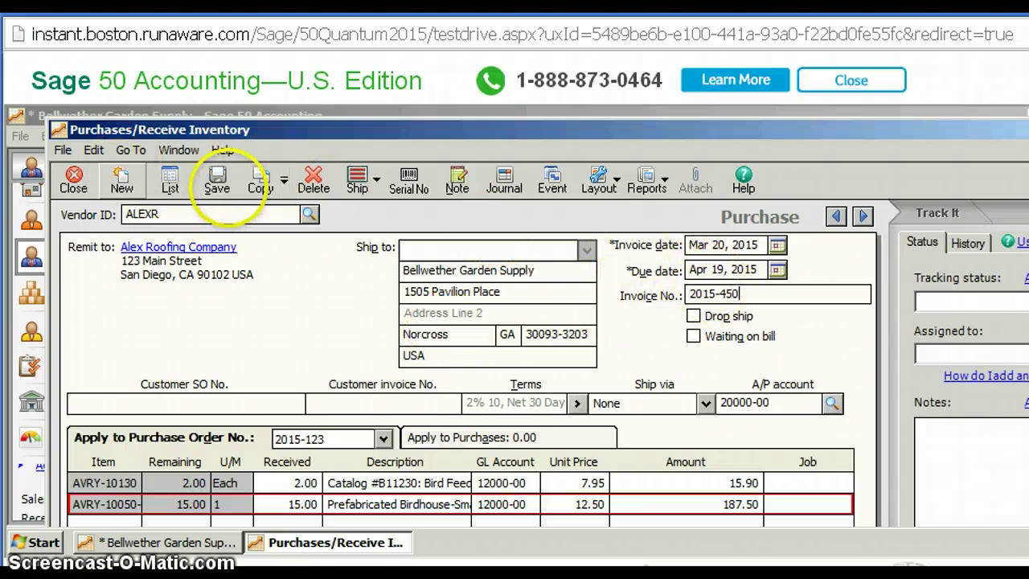
# Step: Save the bill for PO 2015-123 and close the Purchases/Receive Inventory window
pyautogui.click(211, 194)
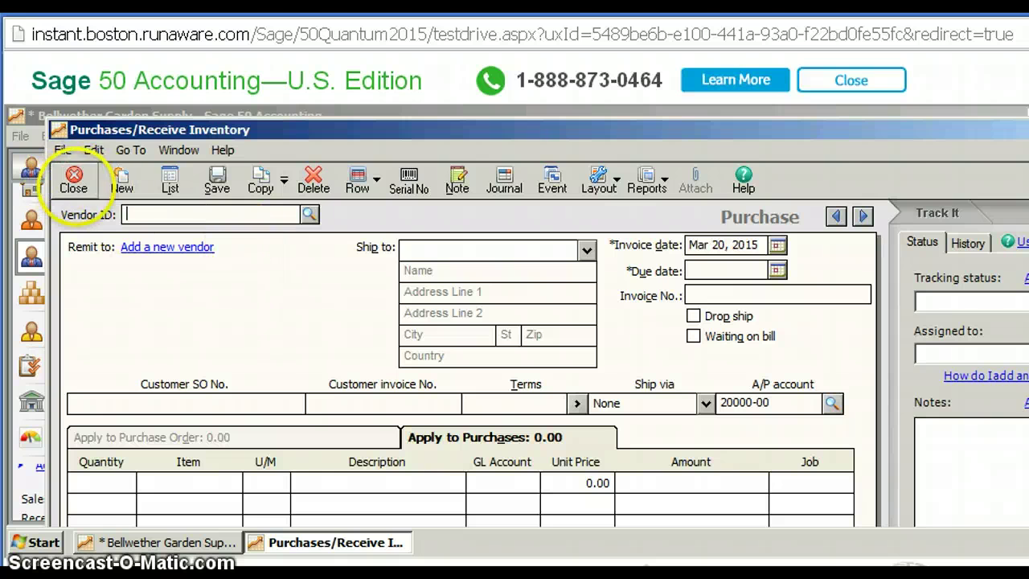
pyautogui.click(73, 181)
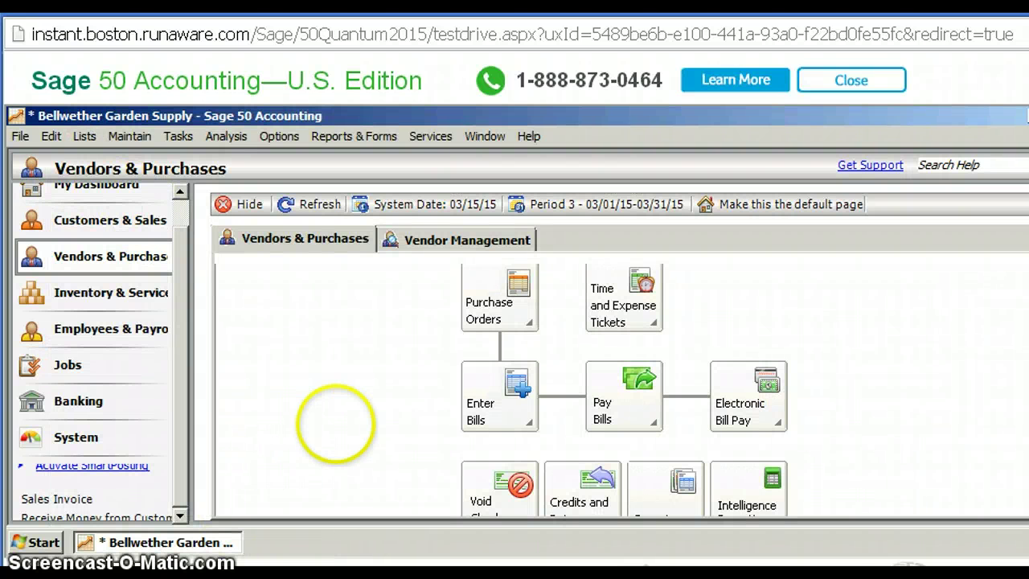